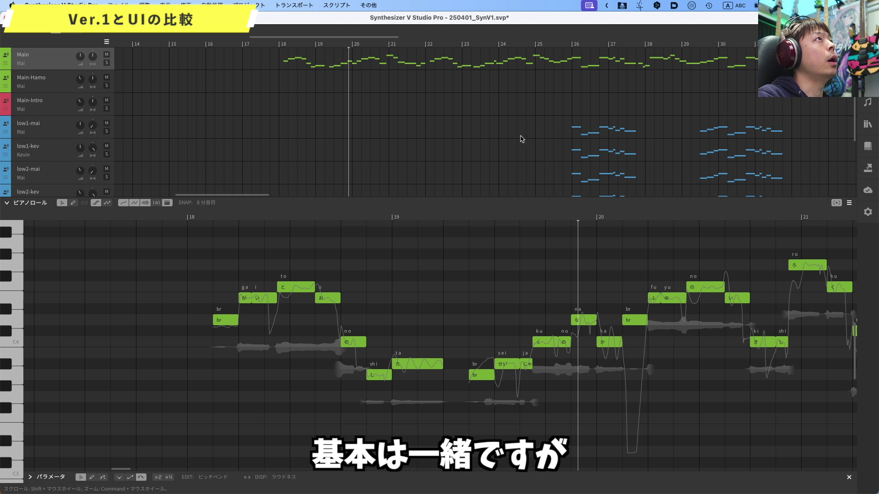
scroll(380, 275, right, 5)
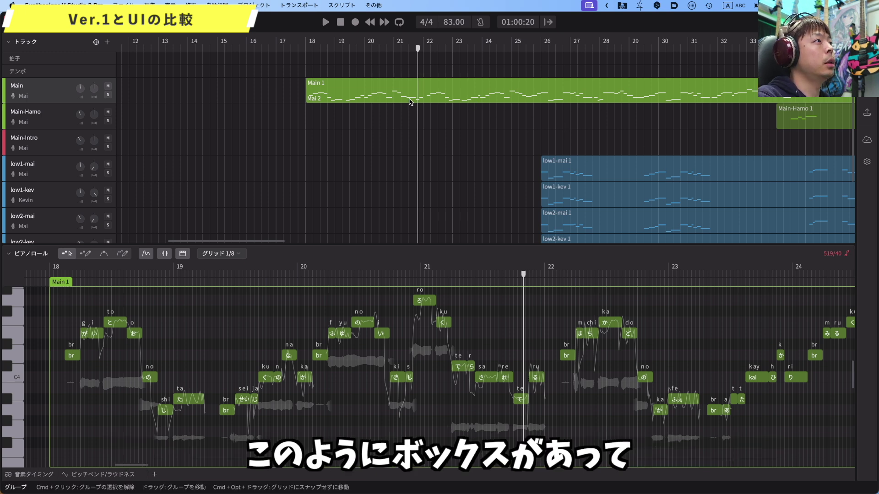
mouse_move(409, 100)
mouse_down()
mouse_move(263, 100)
mouse_move(439, 101)
mouse_move(410, 102)
mouse_up()
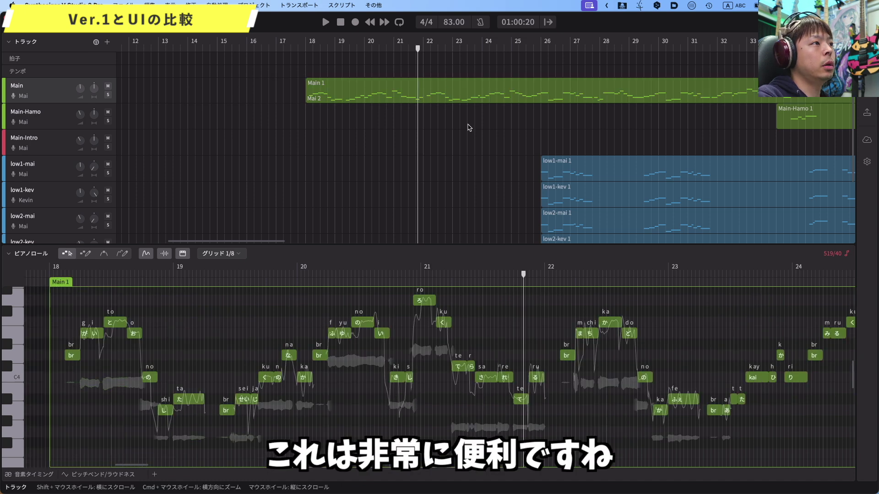
scroll(471, 128, right, 5)
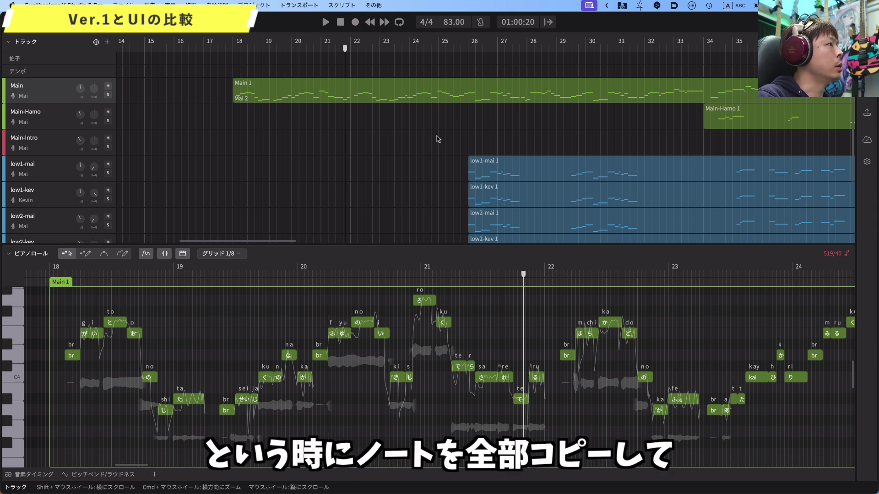
drag(61, 292, 452, 444)
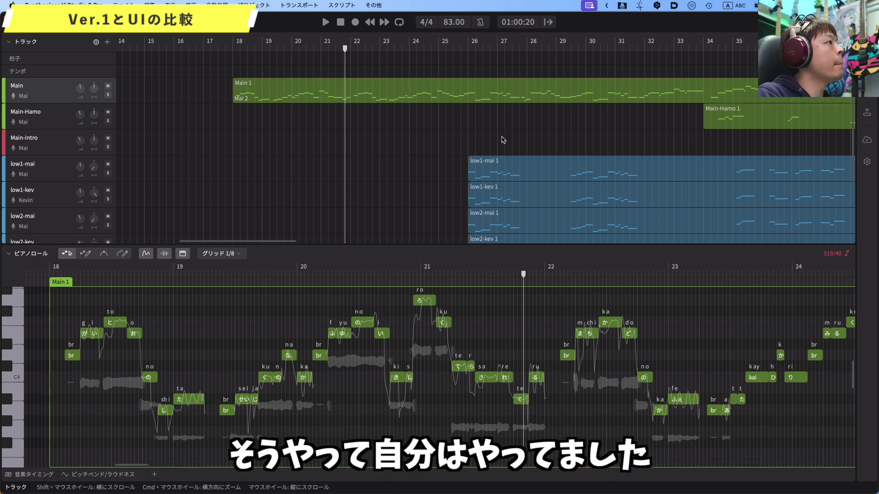
Try to duplicate the Main 1 group onto the low1-mai track, and undo the change.
click(302, 102)
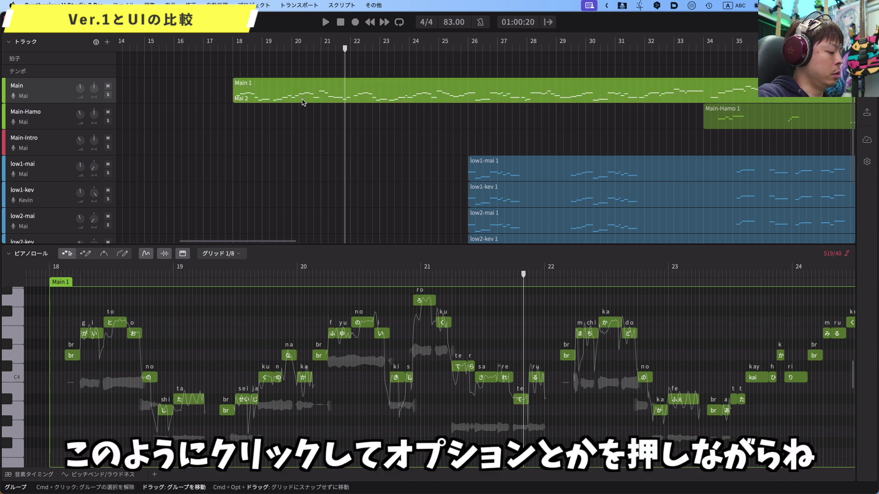
key(alt)
drag(302, 102, 379, 174)
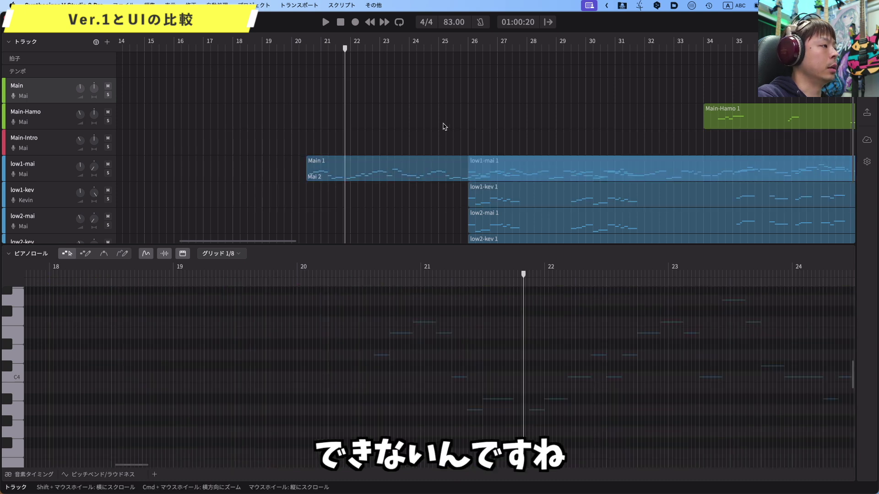
key(super+z)
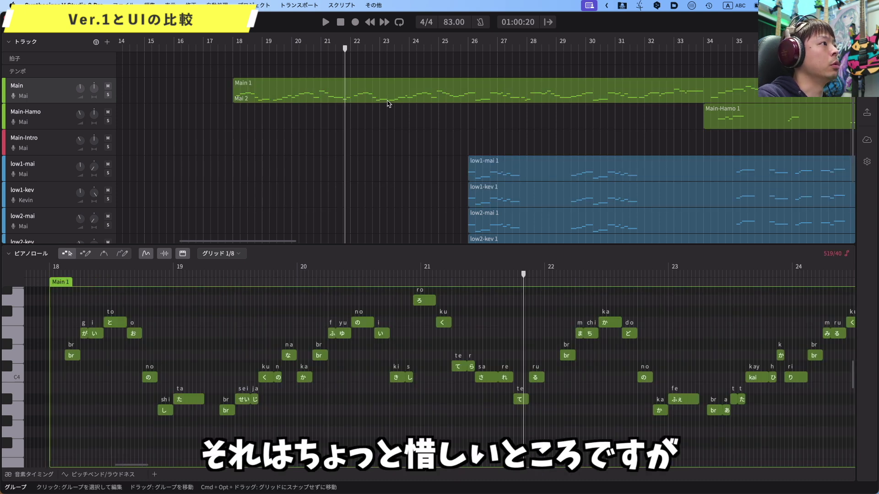
Paste a copy of the Main 1 group onto the Main-Intro track and align its start with bar 18.
click(386, 101)
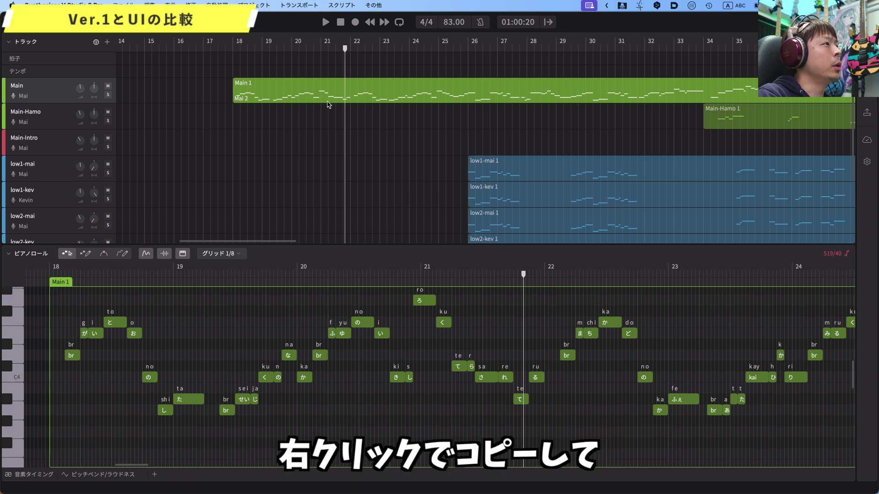
click(67, 142)
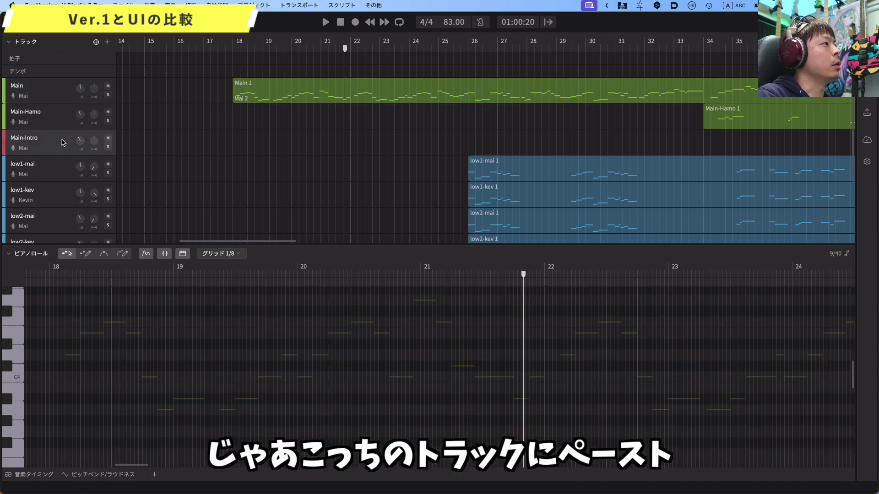
click(234, 46)
right_click(241, 145)
click(288, 169)
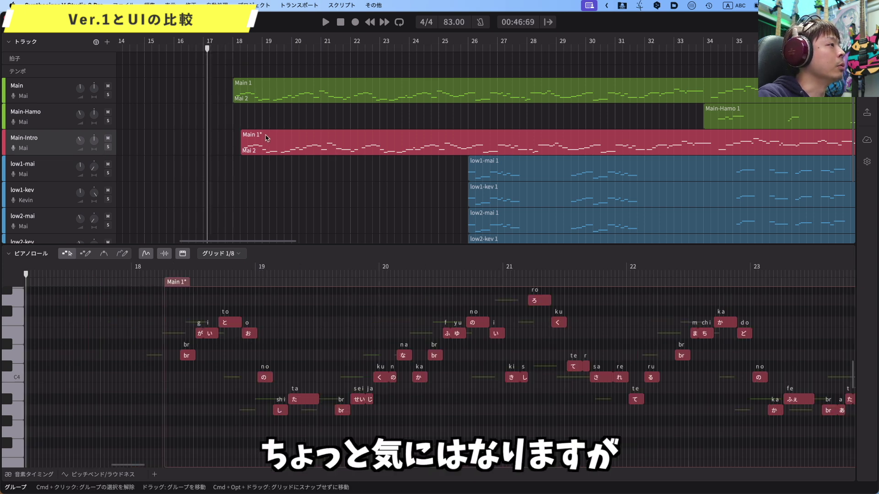
drag(261, 146, 254, 146)
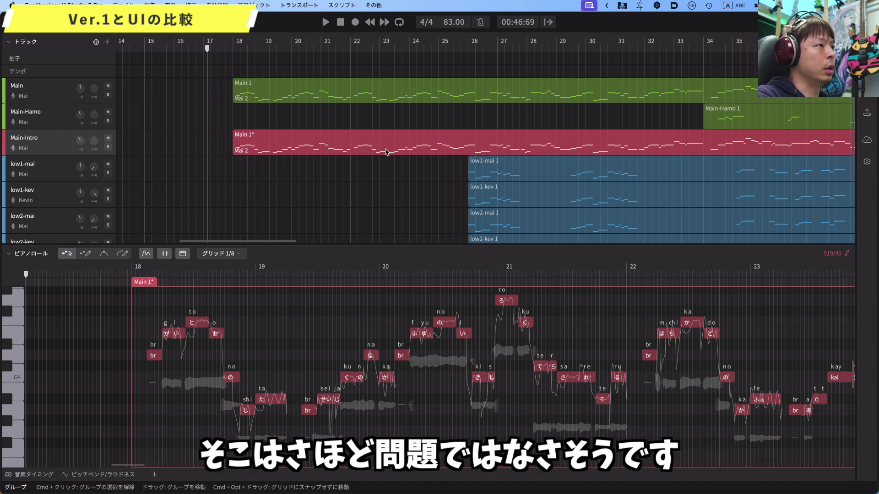
Split the Main 1 group on the Main track at bar 22 and select the first part.
click(311, 88)
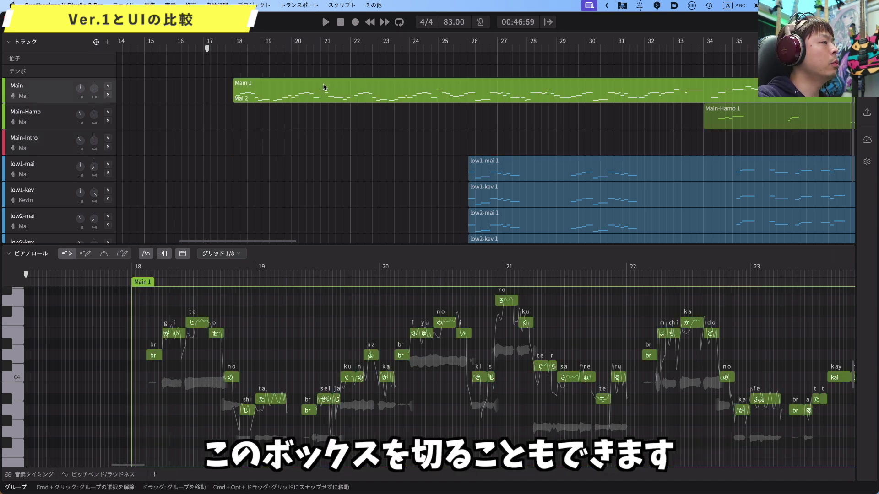
click(321, 88)
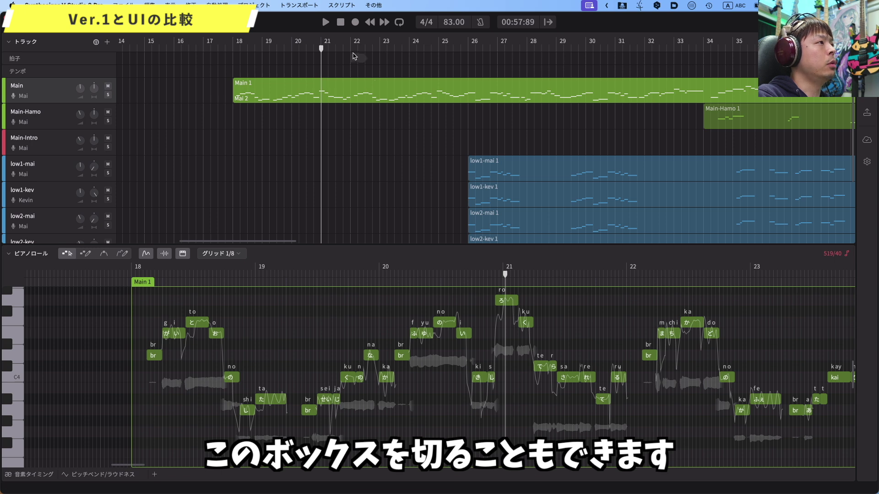
click(350, 84)
right_click(350, 83)
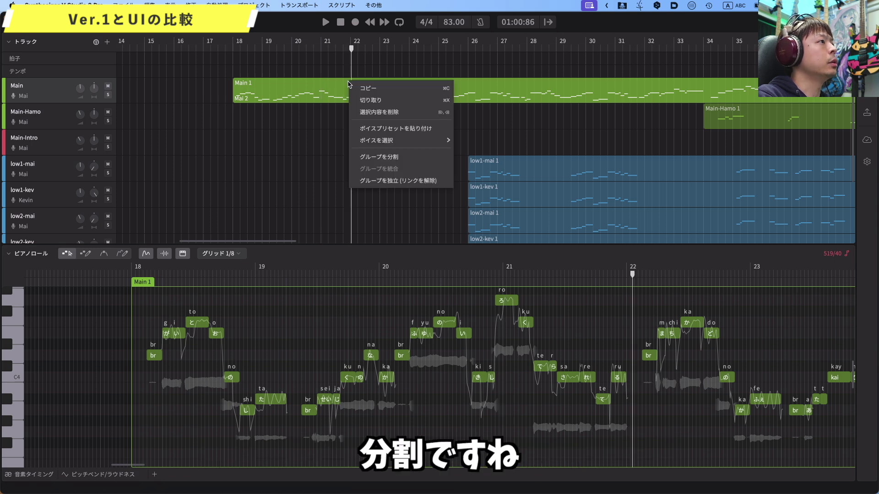
click(384, 161)
mouse_move(315, 97)
mouse_down()
mouse_move(314, 124)
mouse_move(319, 98)
mouse_up()
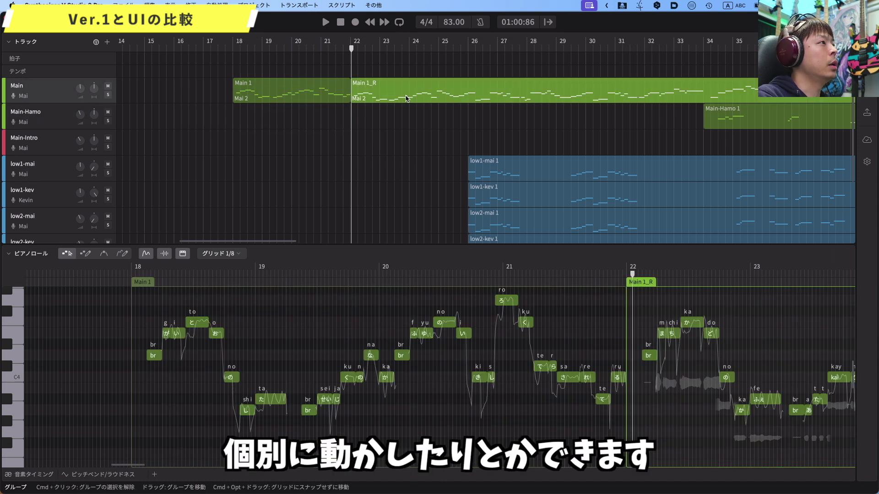
click(319, 99)
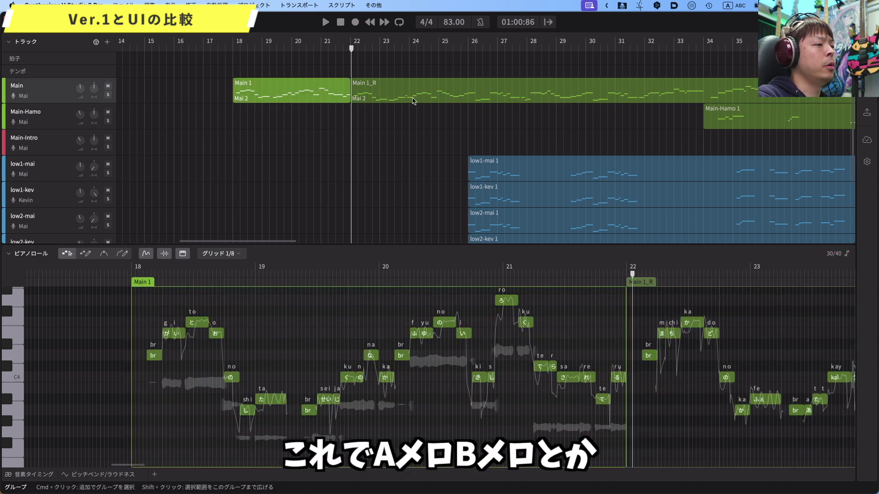
Assign the Liam voice to the second part of the split group, Main 1_R.
click(452, 114)
key(Left)
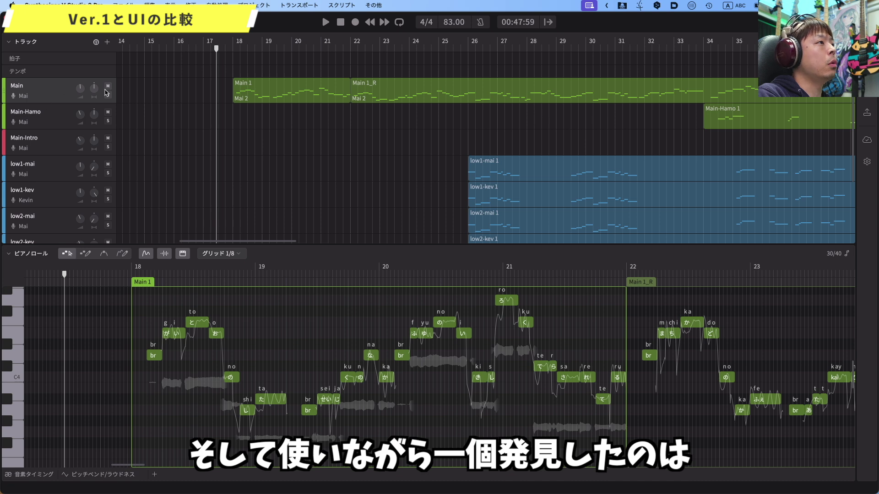
click(301, 101)
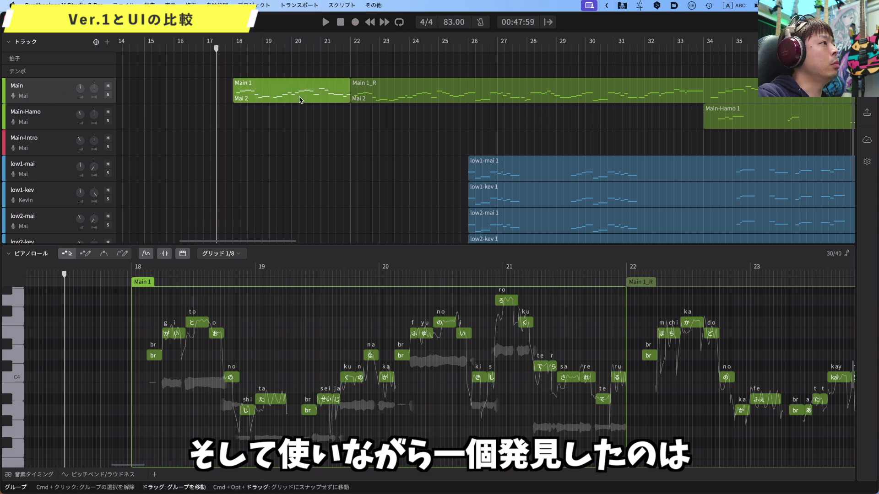
click(398, 91)
click(866, 87)
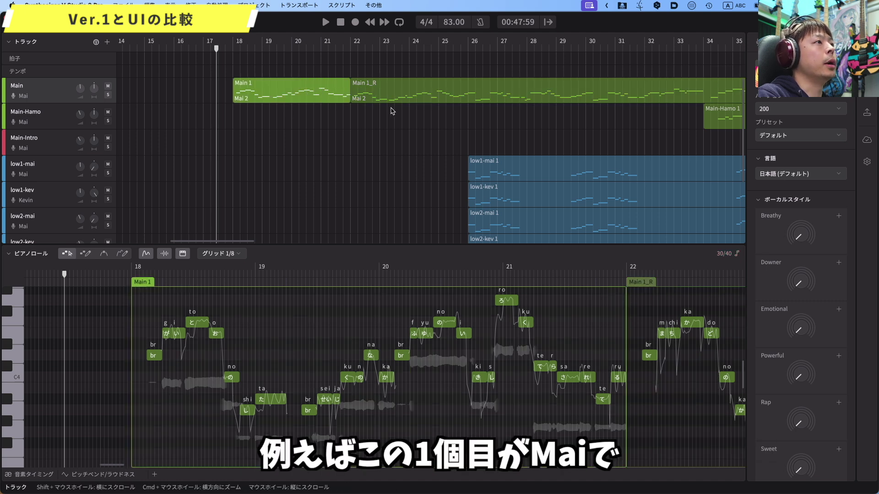
click(796, 88)
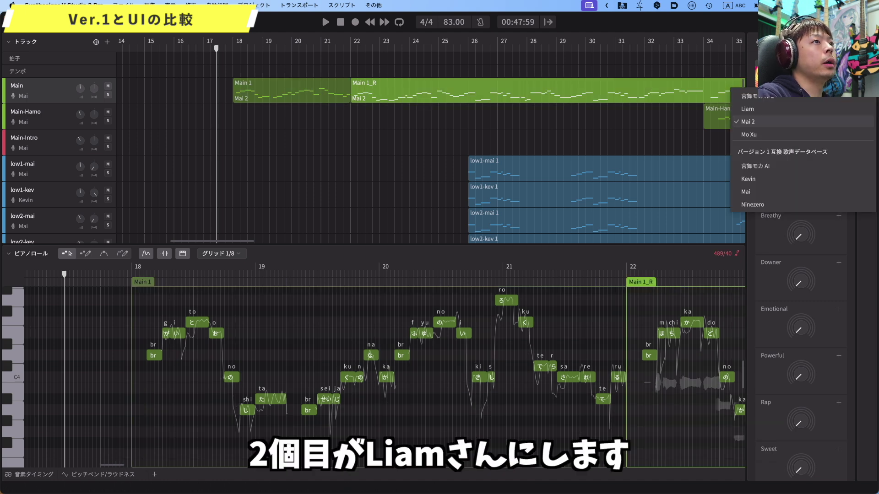
click(802, 110)
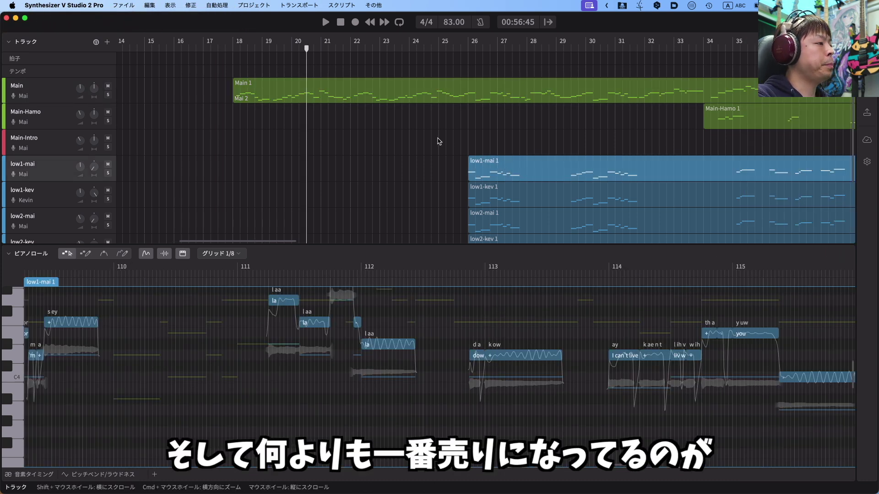
Switch to Synthesizer V Studio Pro, set the Main track's voice database to 未設定, and reload Mai to compare rendering speed.
click(412, 93)
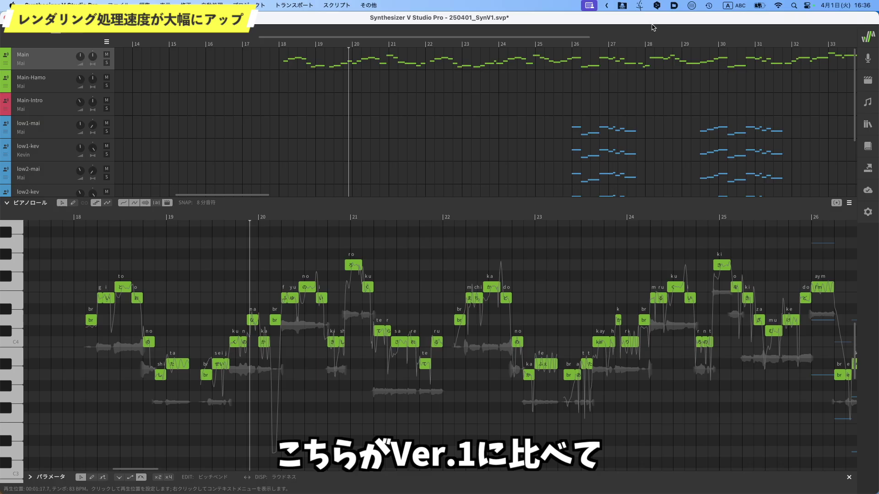
click(868, 60)
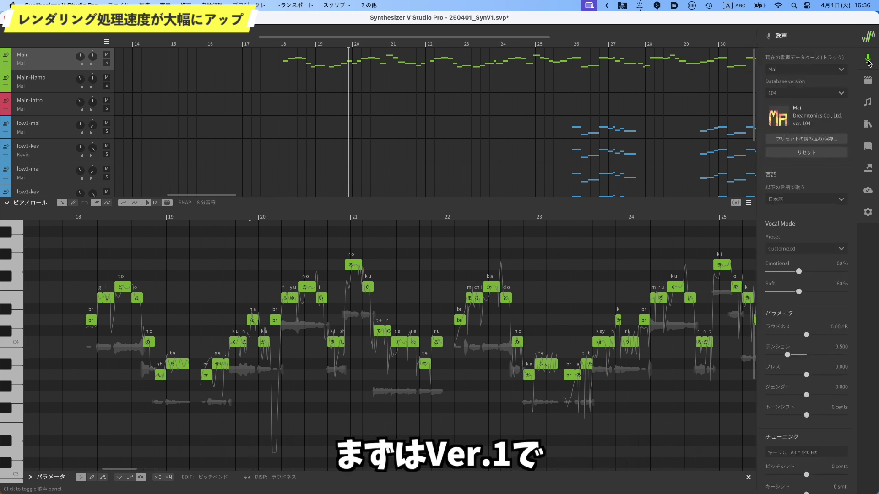
click(805, 69)
click(787, 87)
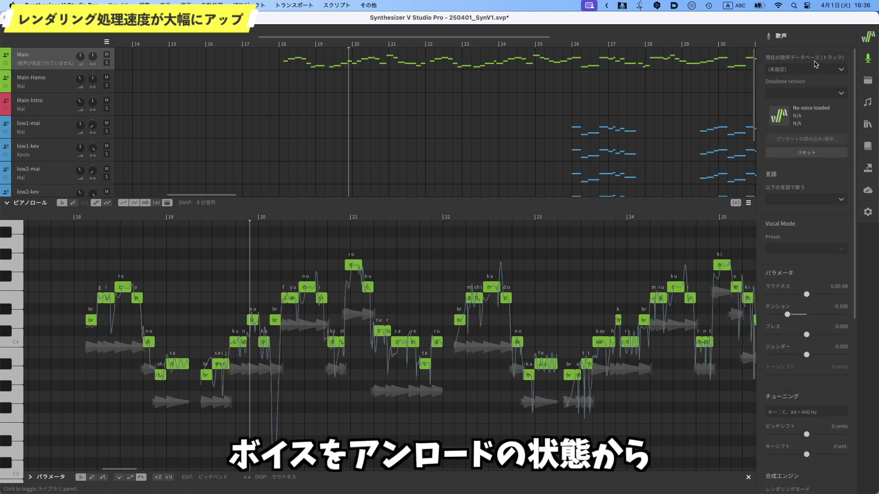
click(802, 69)
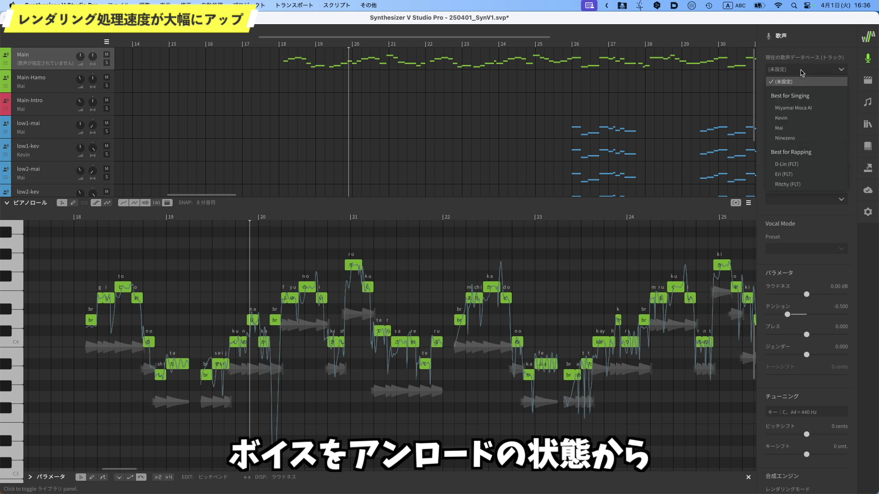
click(800, 129)
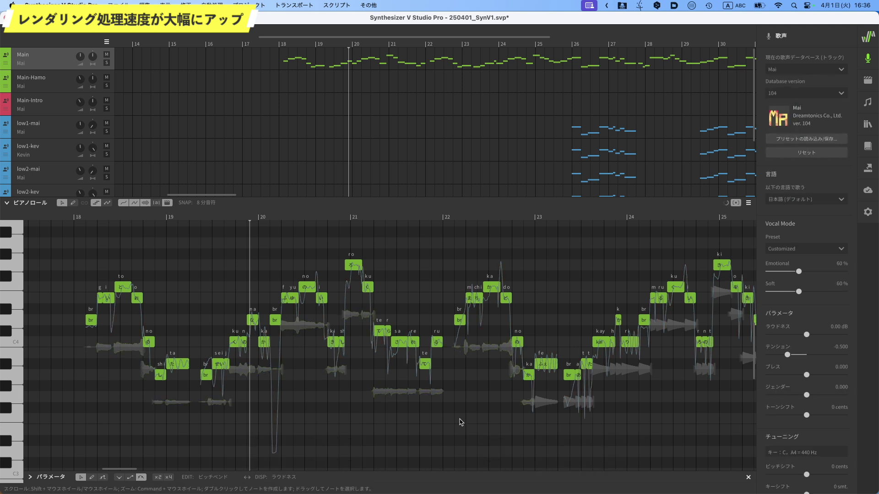
scroll(659, 348, right, 10)
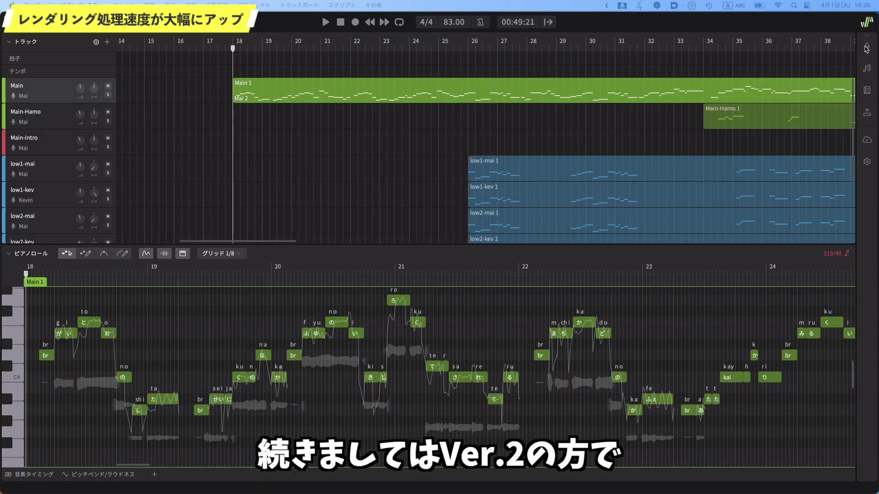
Switch to Synthesizer V Studio 2 Pro and set the Main 1 group's voice to 宮舞モカ AI 2.
click(867, 46)
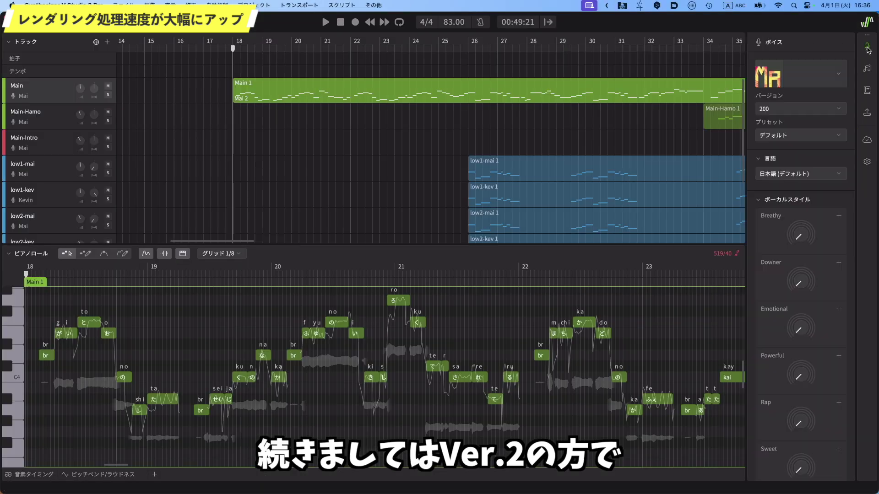
click(838, 82)
click(840, 96)
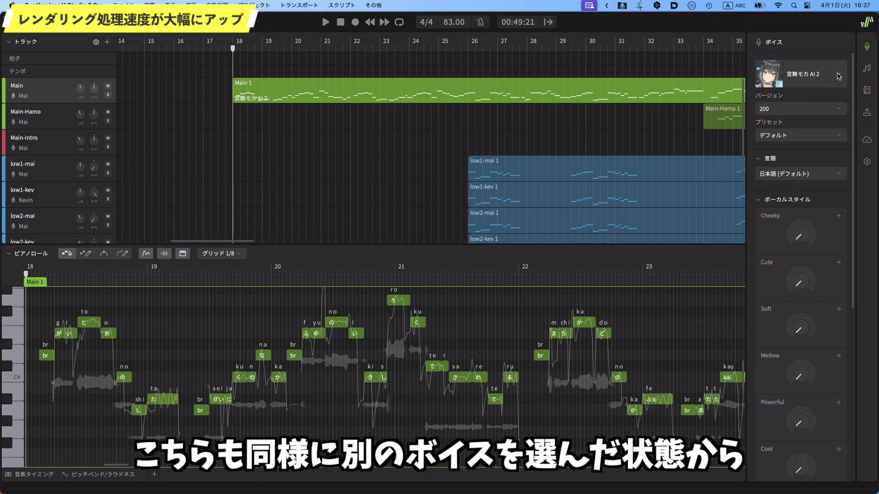
Set the Main 1 group's voice to the version 1 compatible Mai database and check the rendering across its notes.
click(838, 75)
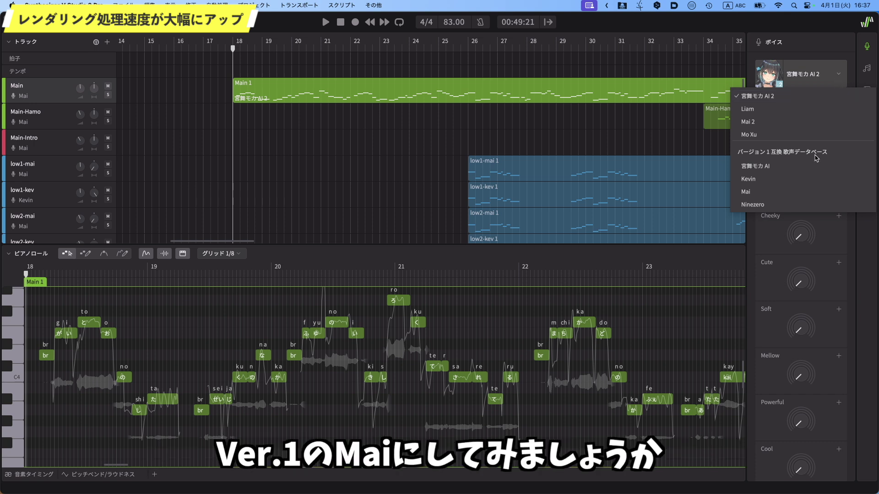
click(759, 197)
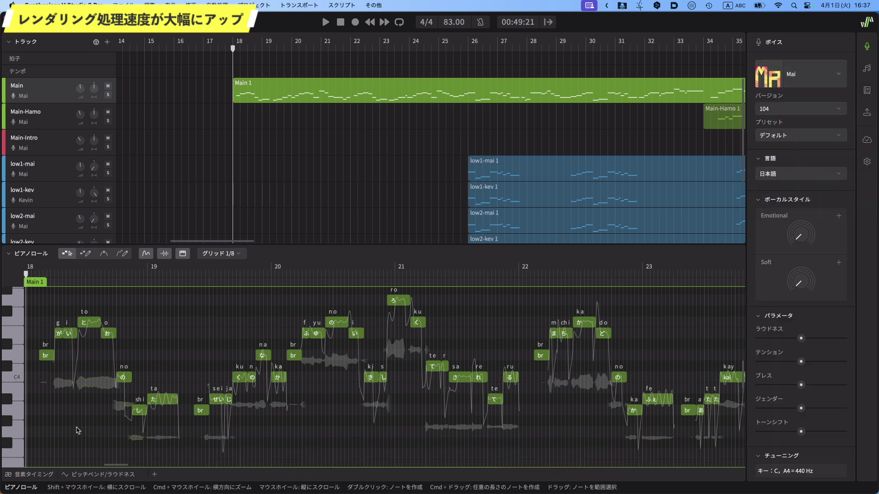
scroll(323, 403, right, 8)
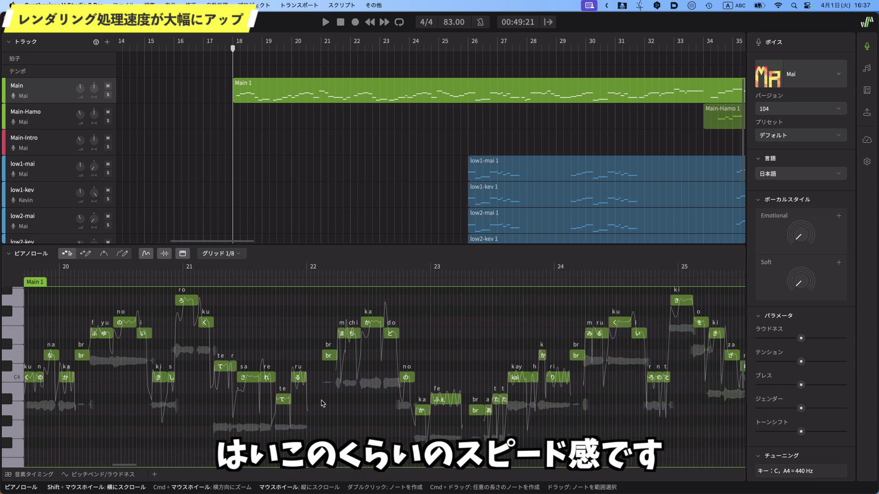
scroll(323, 403, right, 15)
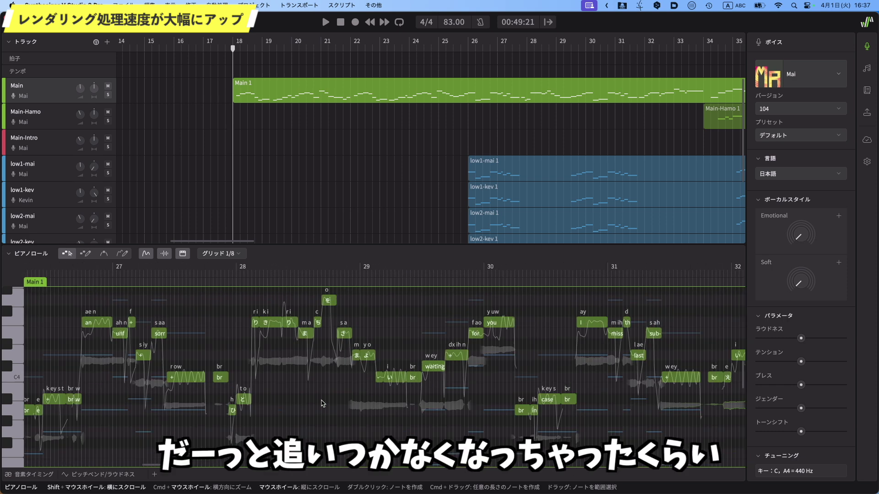
scroll(322, 403, right, 7)
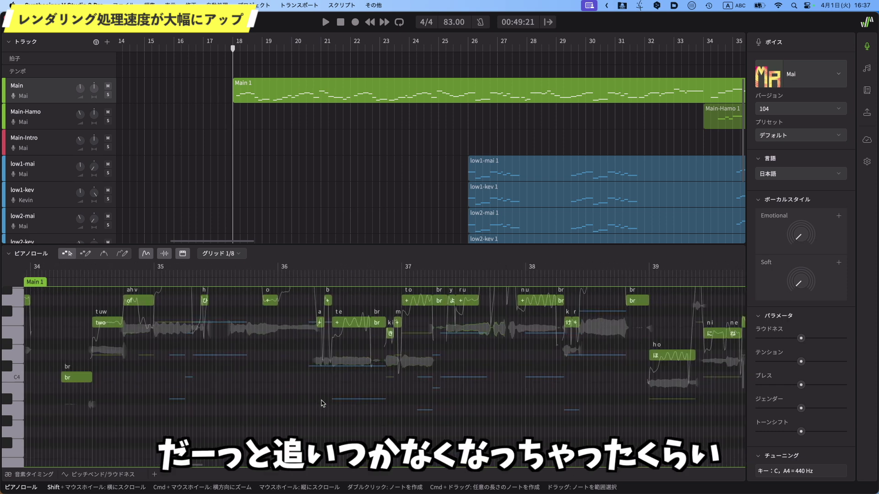
scroll(660, 333, down, 10)
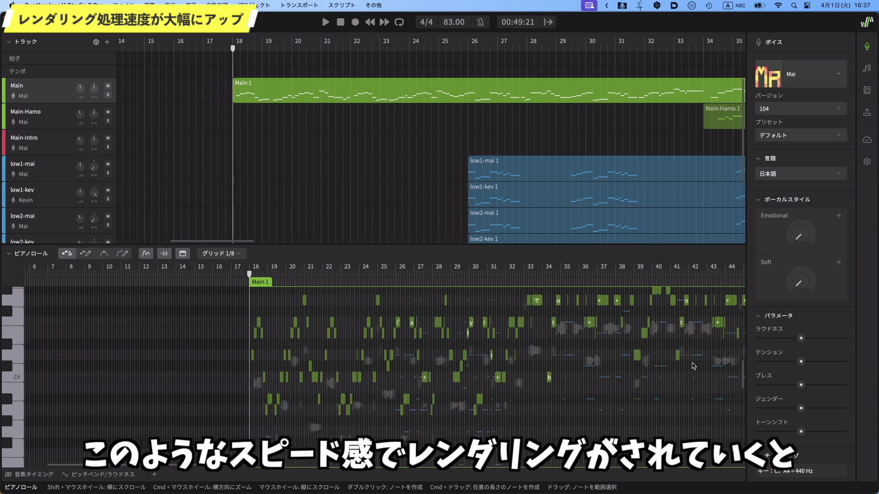
Look through the available voice databases and set the Main 1 group's voice to Mai 2.
scroll(527, 379, up, 10)
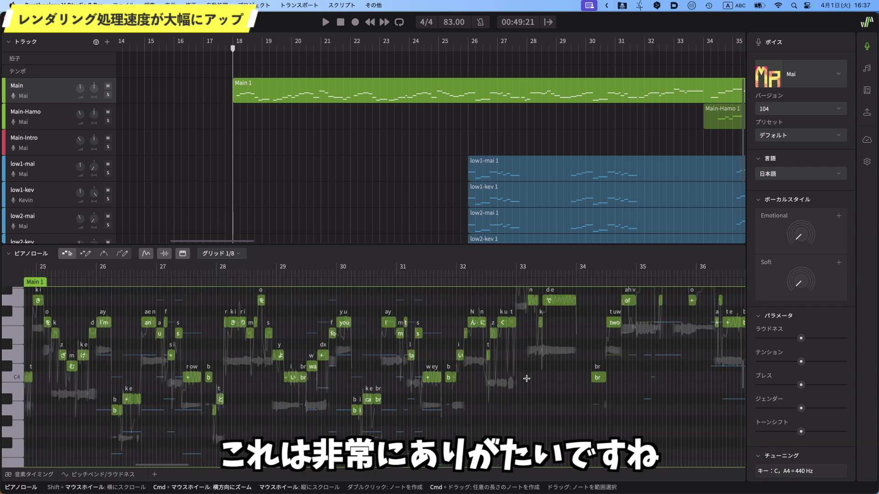
scroll(527, 379, left, 10)
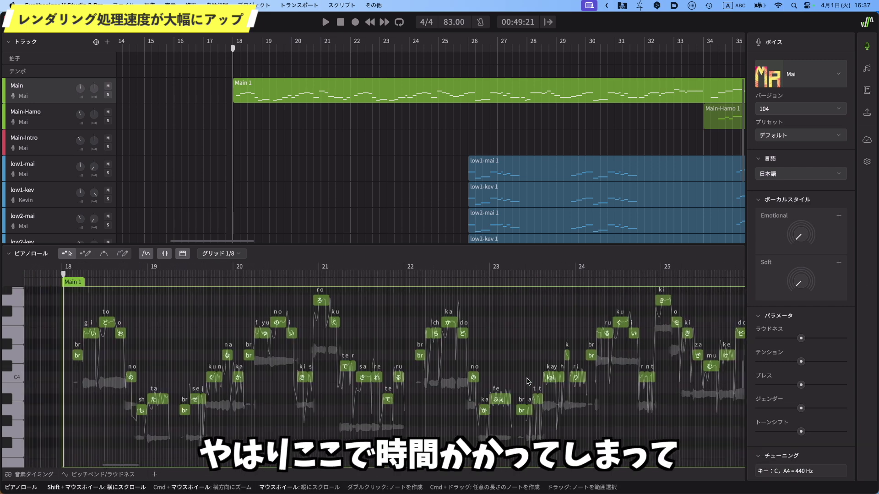
scroll(526, 379, up, 5)
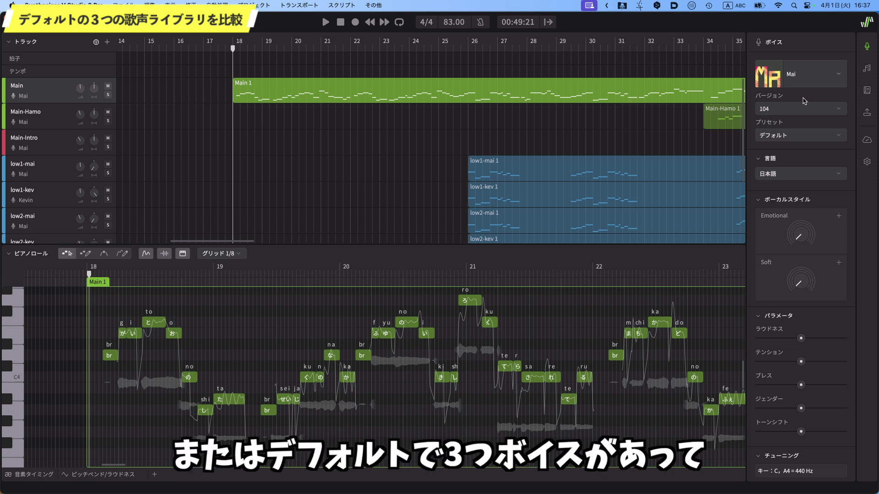
click(832, 84)
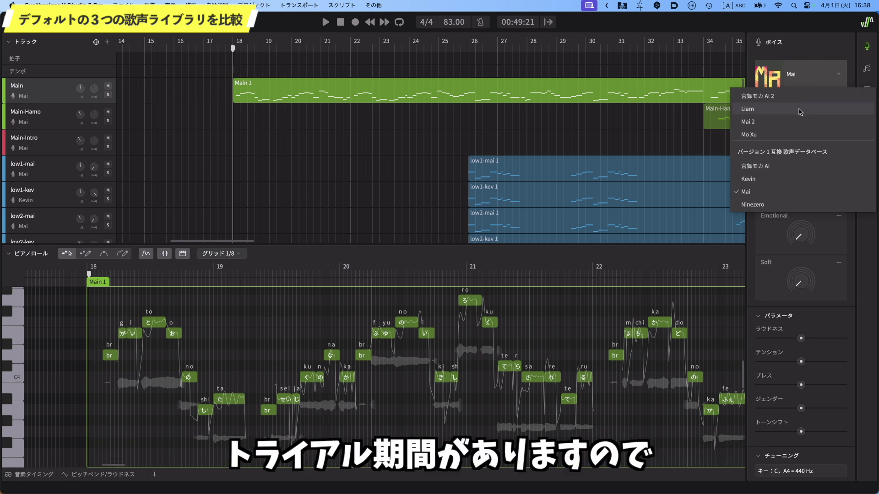
click(823, 47)
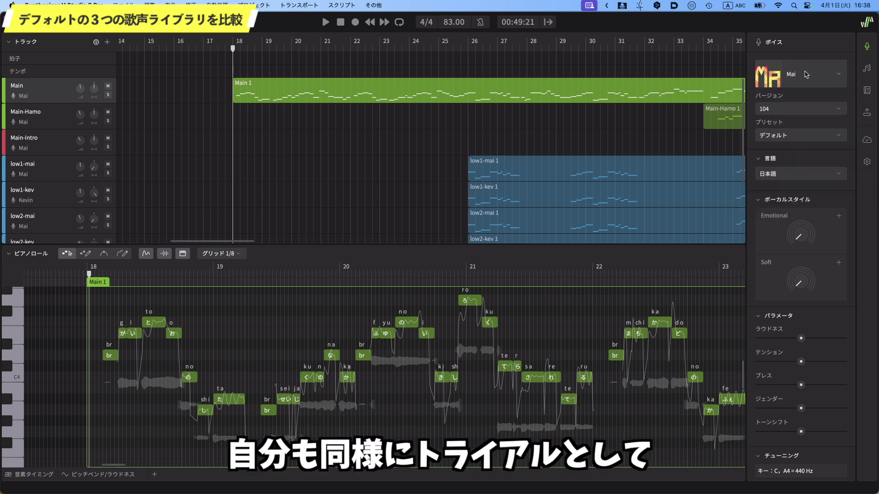
click(806, 75)
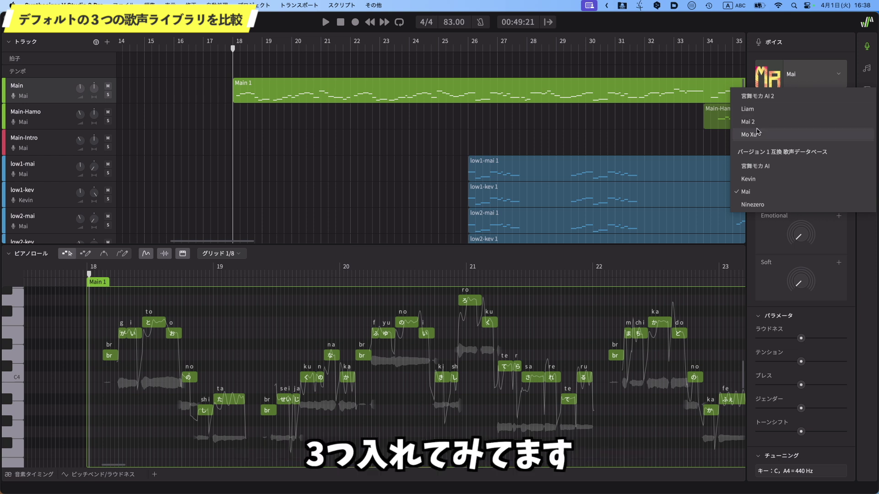
click(831, 73)
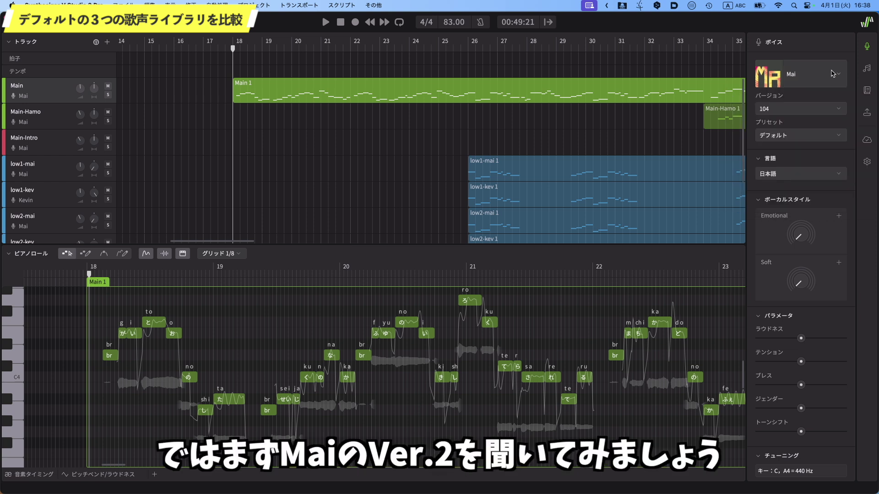
click(831, 73)
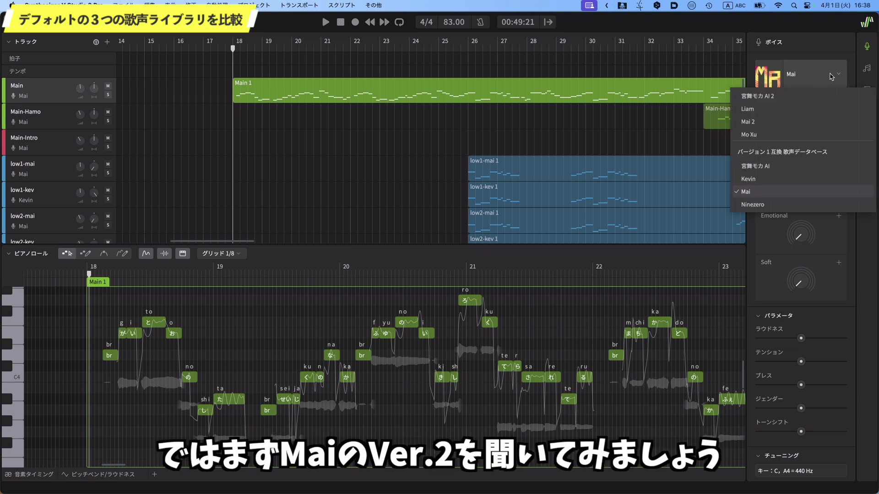
click(788, 123)
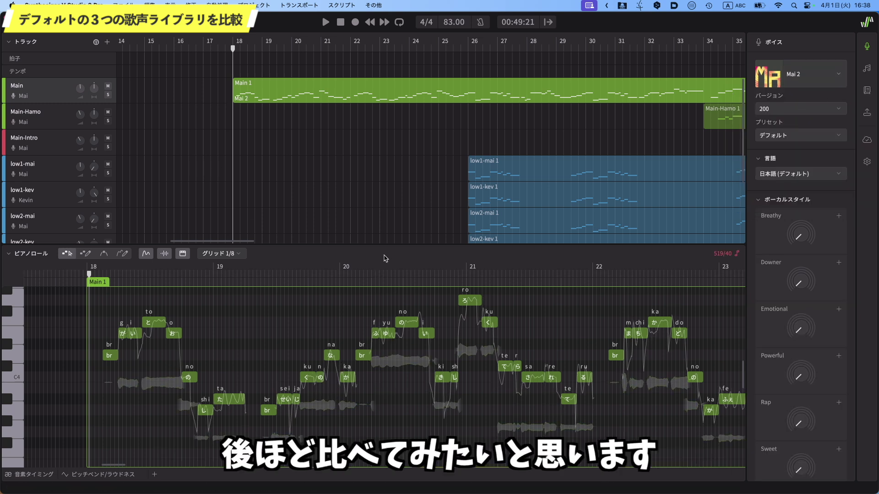
Review Mai 2's vocal style and parameter settings, and play the Main 1 group from measure 18.
key(super+minus)
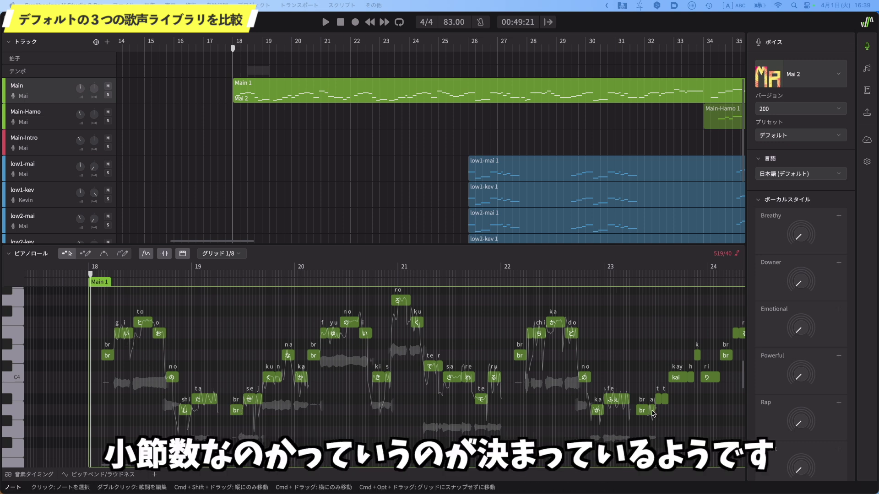
scroll(664, 389, right, 3)
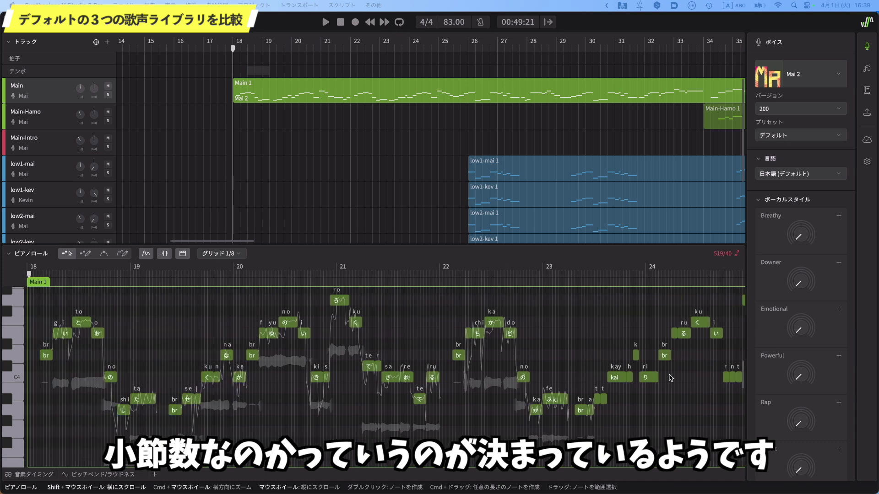
scroll(669, 378, left, 3)
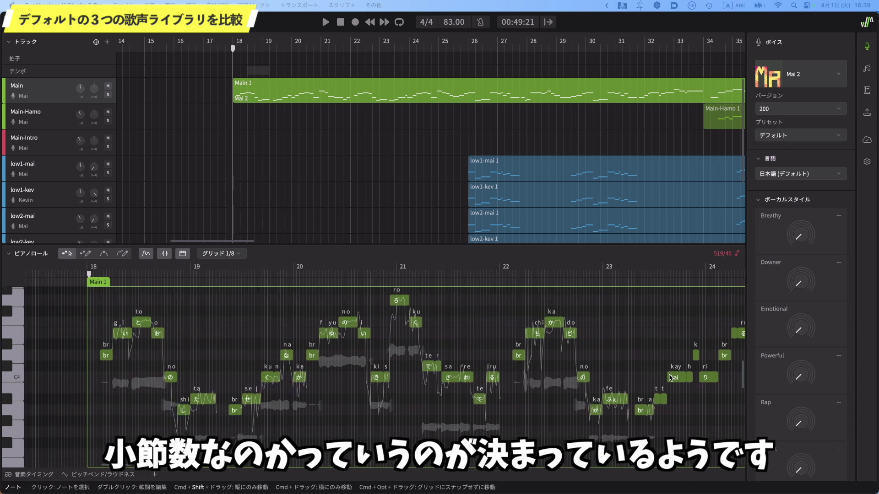
click(87, 273)
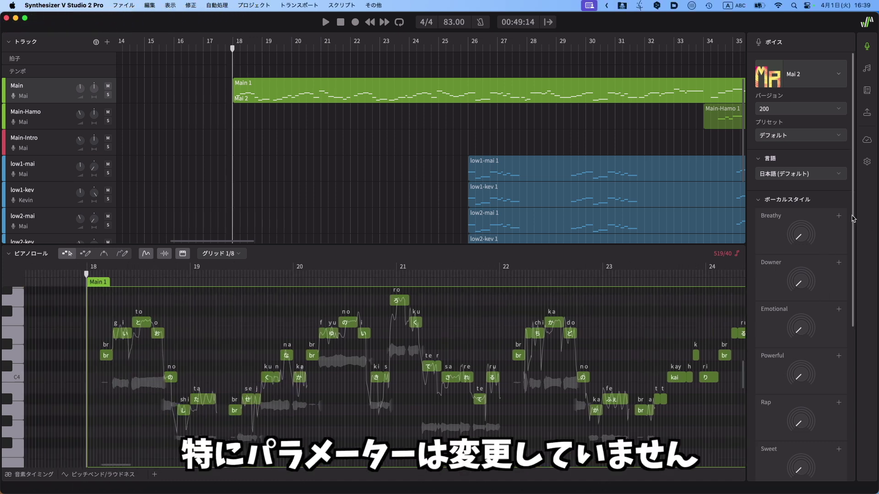
scroll(851, 214, down, 10)
scroll(851, 213, up, 10)
key(space)
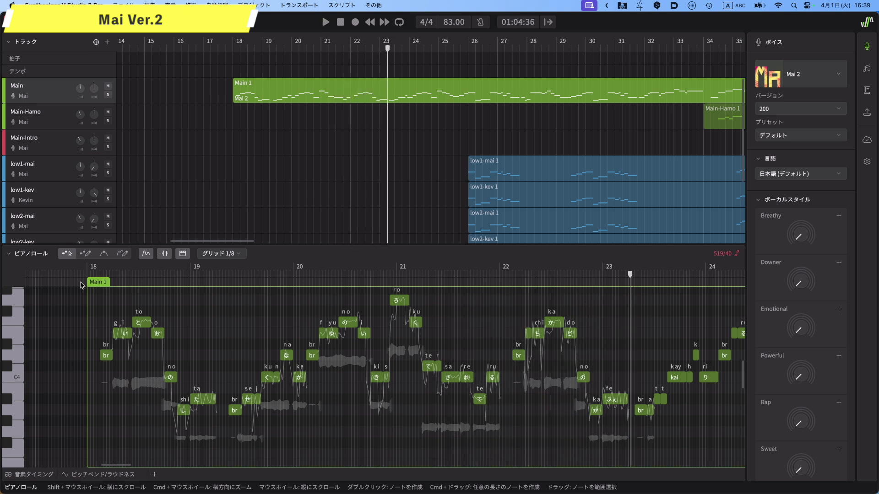
Set the Main 1 group's voice to Mo Xu and return the playhead to measure 18.
click(823, 76)
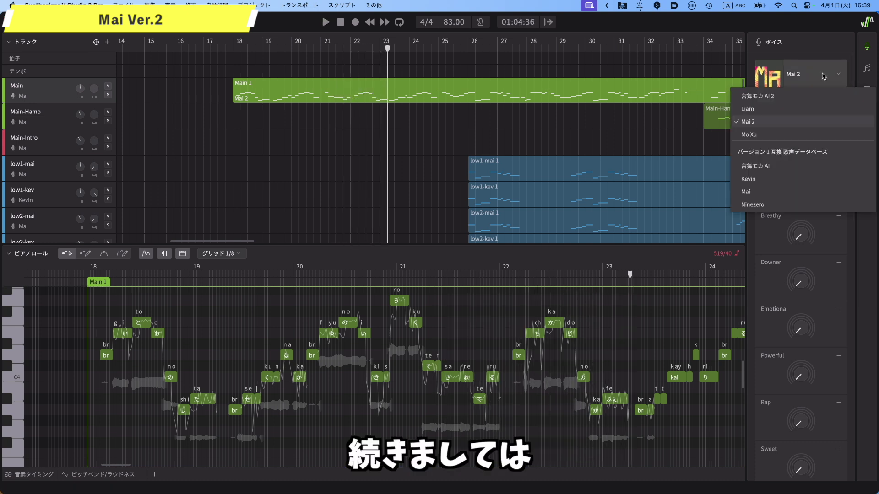
click(805, 136)
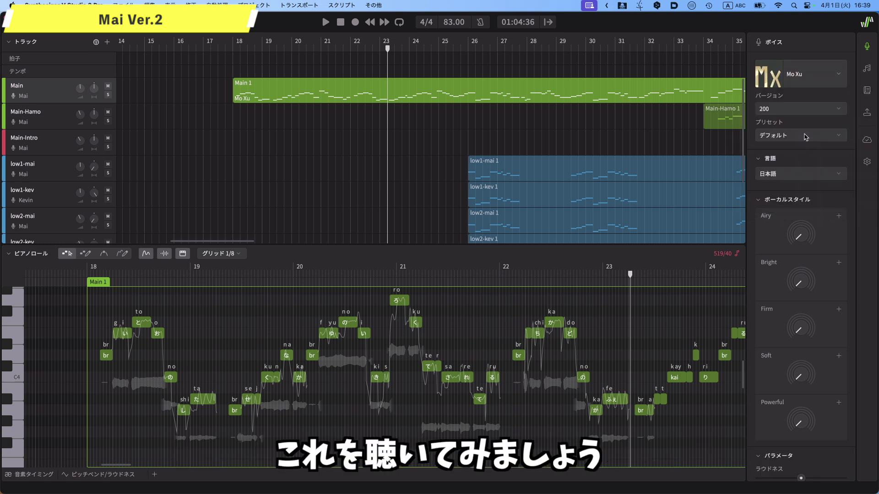
click(86, 273)
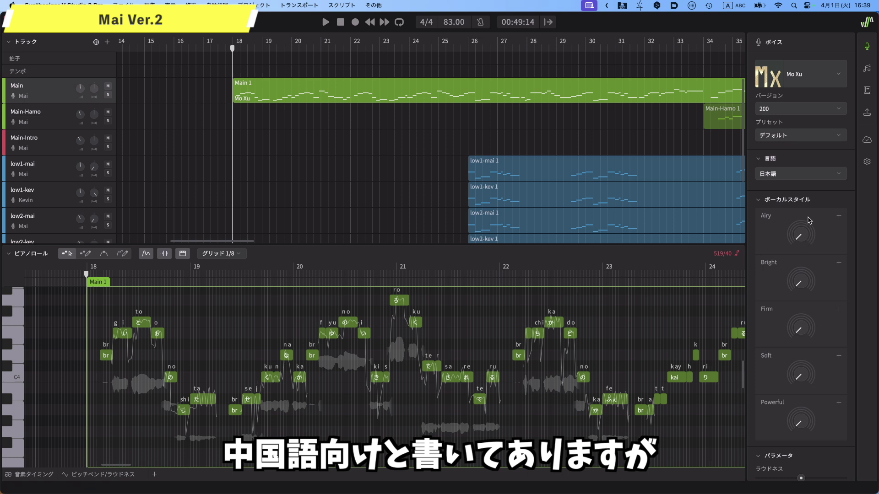
Check the languages offered for Mo Xu, keep 日本語, and play the Main 1 group from measure 18 through measure 23.
click(838, 178)
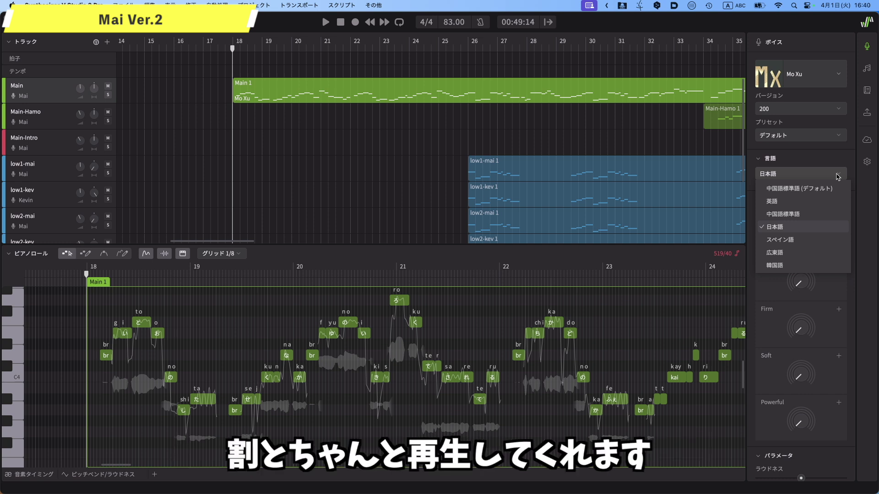
click(82, 274)
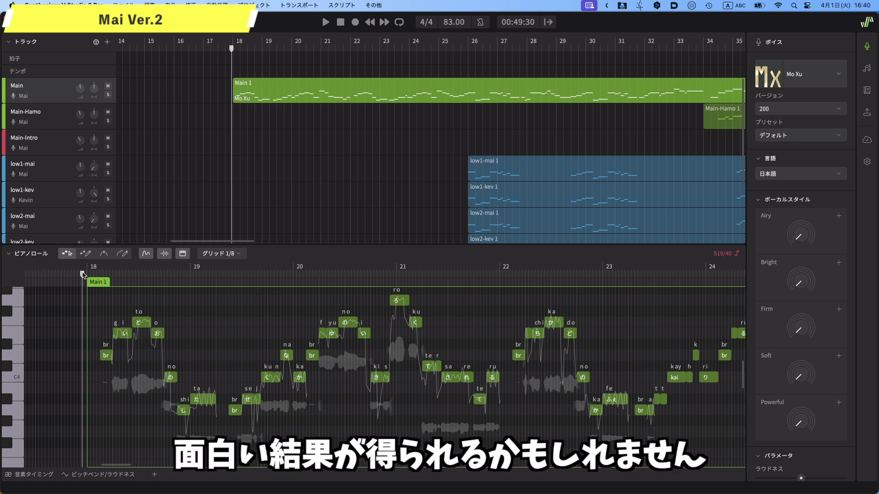
click(86, 275)
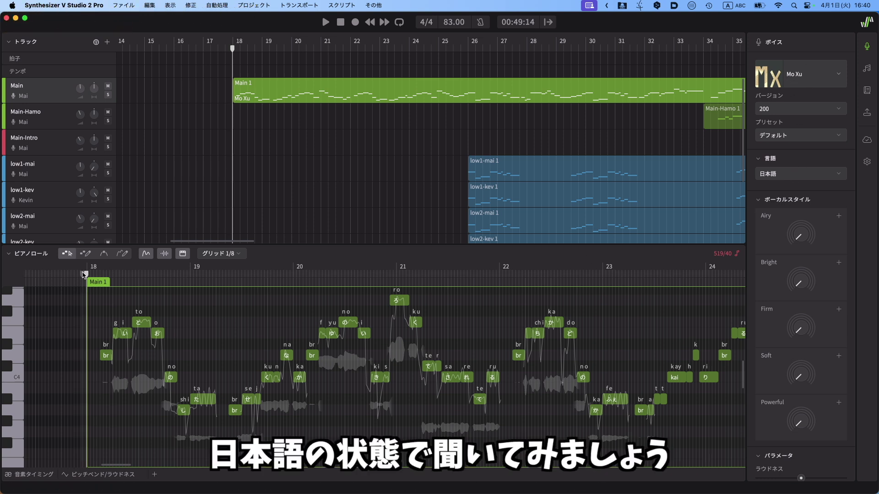
key(space)
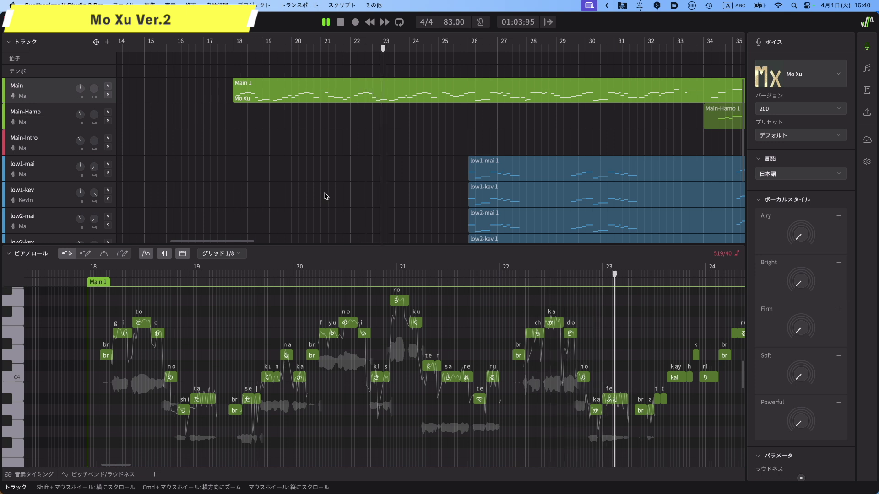
key(space)
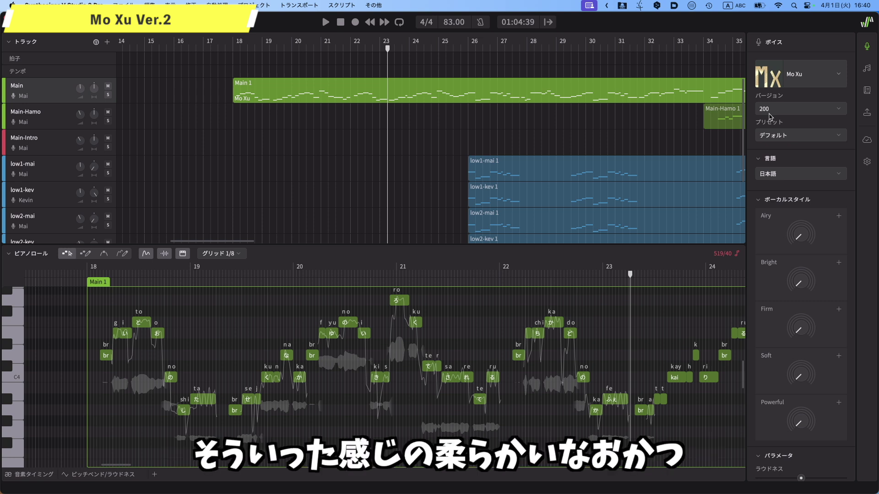
Set the Main 1 group's voice to Liam and play it from just before measure 18 into measure 23.
click(824, 79)
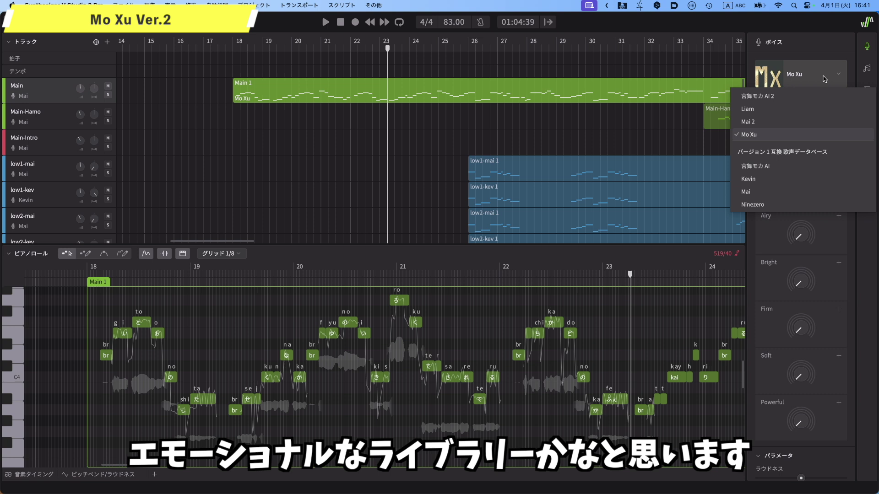
click(774, 108)
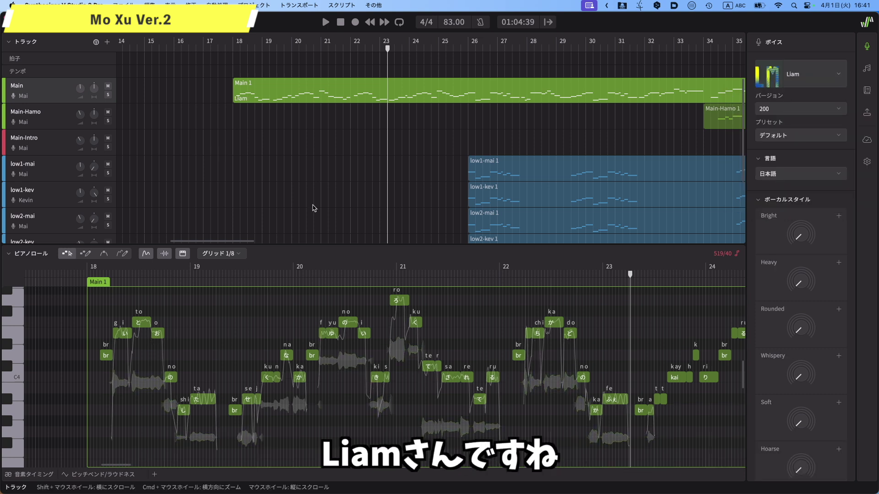
click(82, 273)
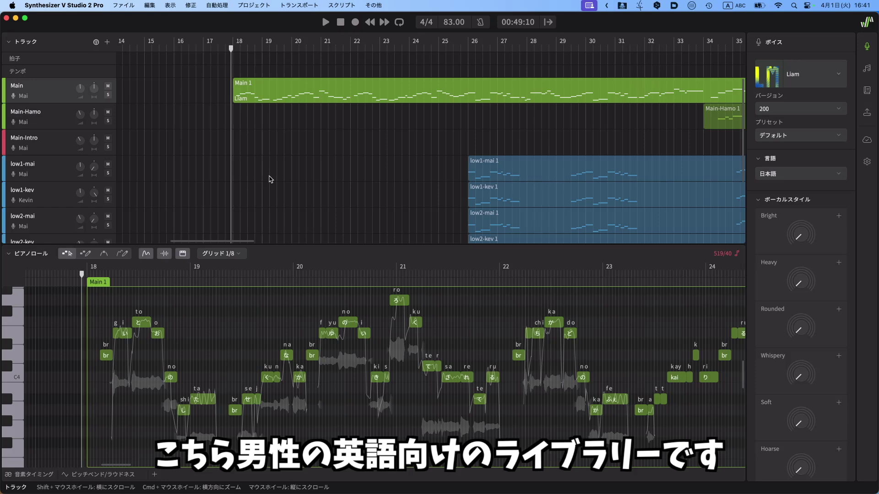
key(space)
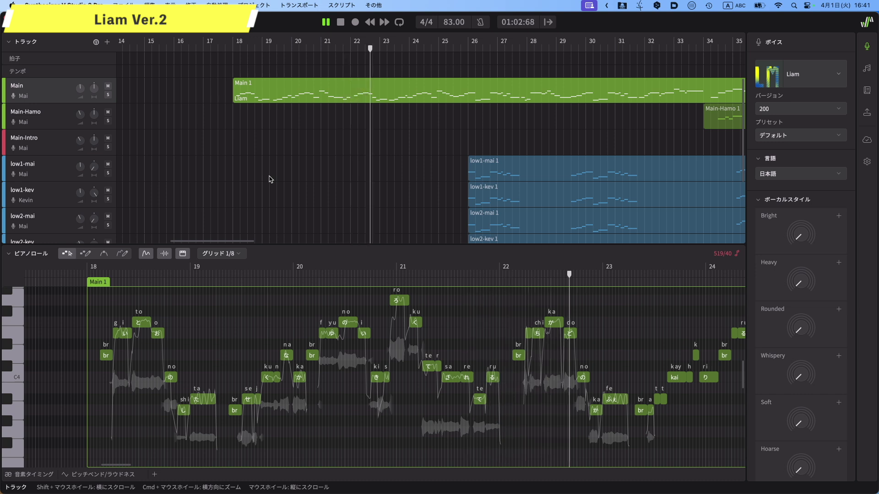
key(space)
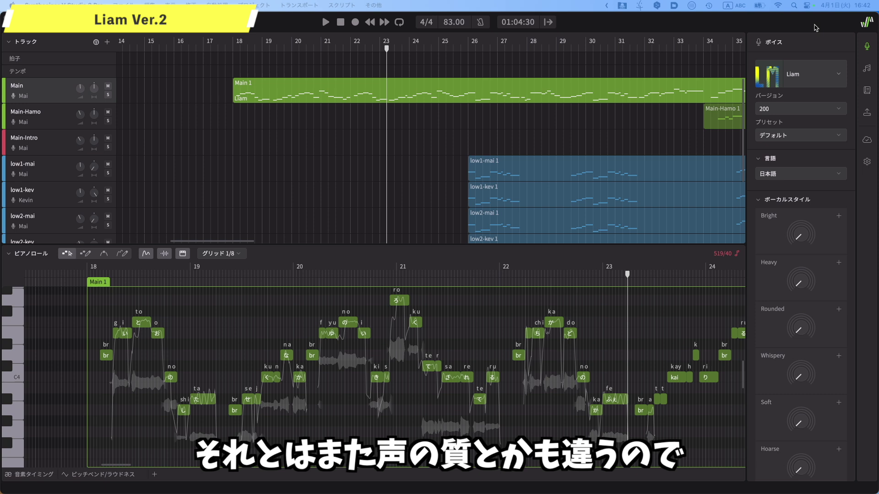
Set the Main 1 group's voice to version 1 Mai and to Mai 2 in turn, comparing their vocal style parameters.
click(838, 78)
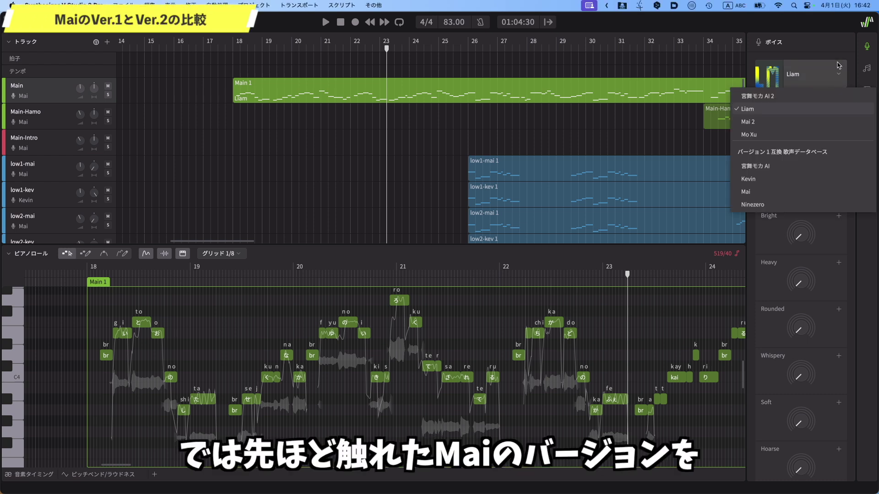
click(795, 196)
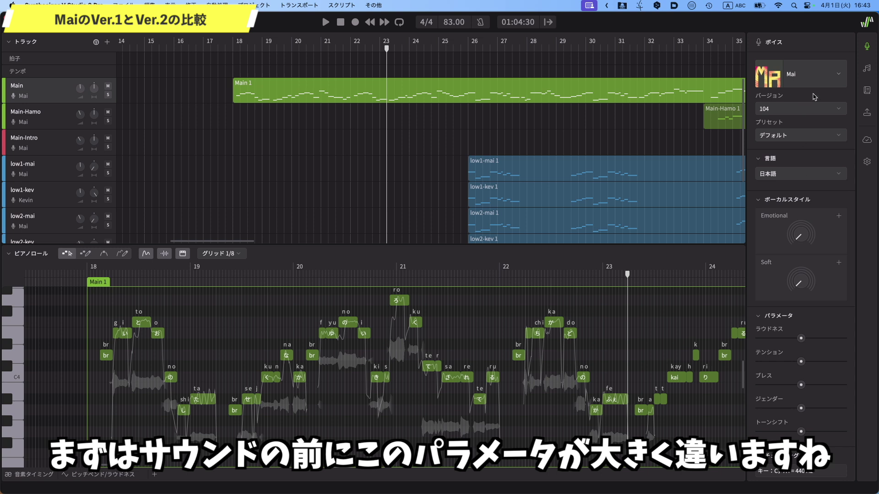
click(824, 76)
click(801, 122)
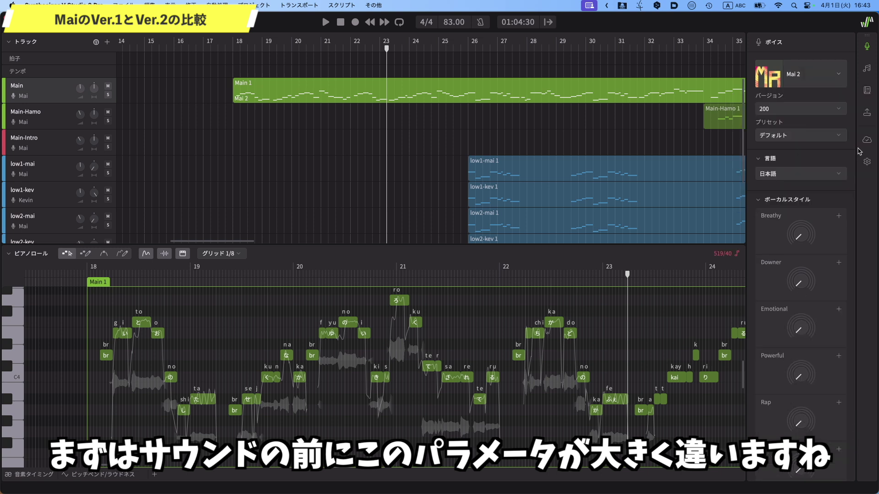
drag(854, 125, 859, 199)
scroll(818, 76, up, 5)
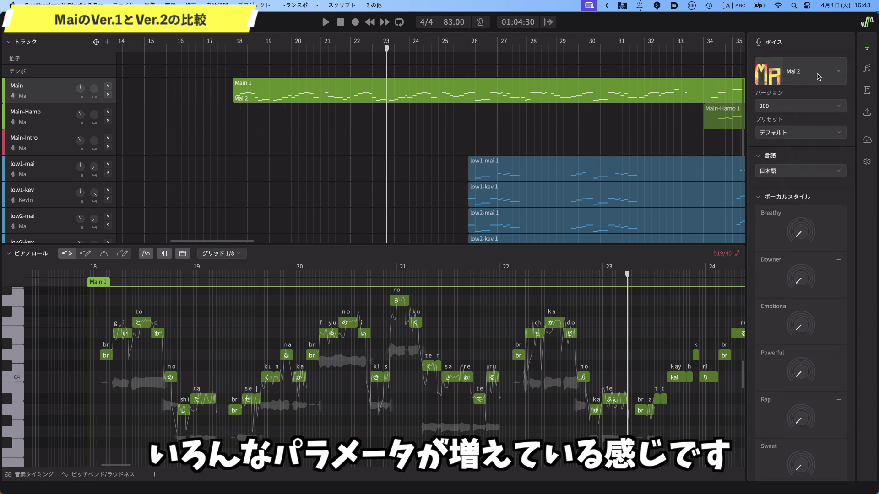
Play the Main 1 group from measure 18 with the version 1 compatible Mai voice and again with Mai 2.
click(823, 75)
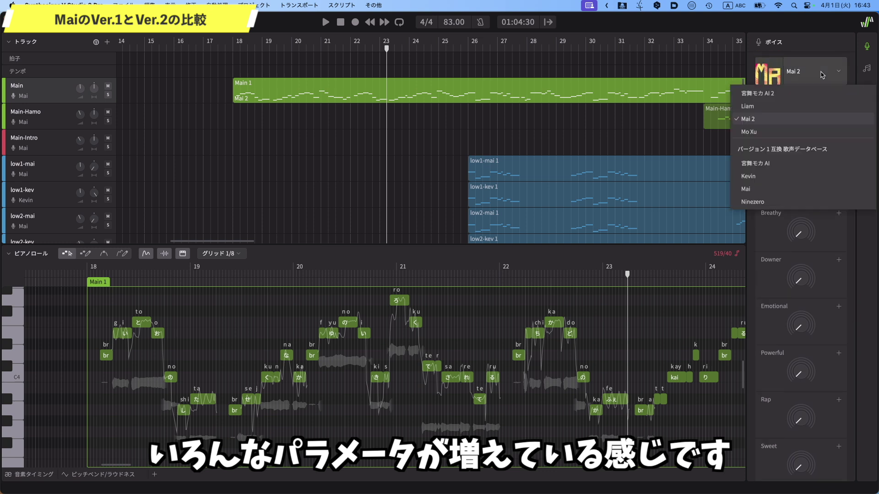
click(772, 195)
click(232, 48)
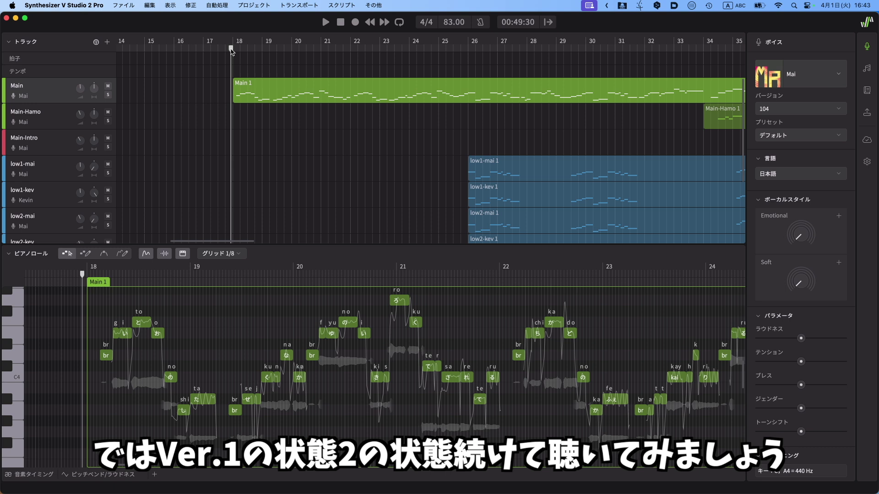
key(space)
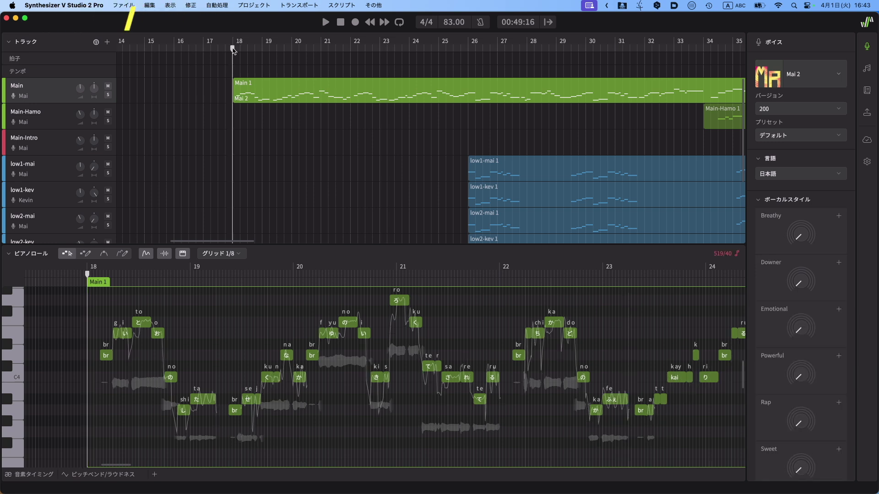
key(space)
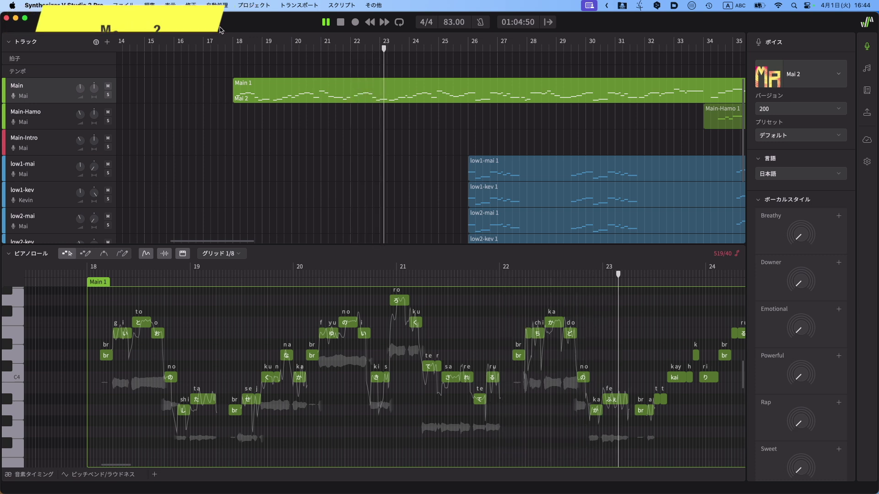
Stop playback and review the version 2 and version 1 compatible voices offered for the Main 1 group, keeping Mai 2.
key(space)
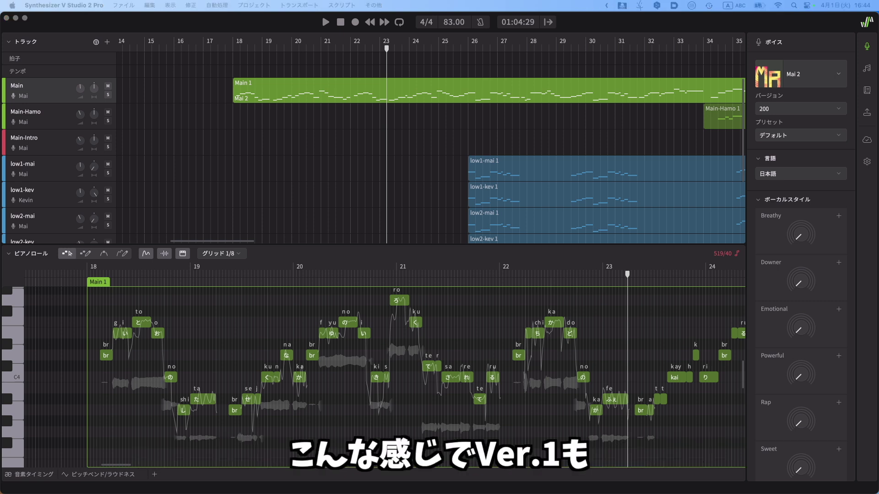
click(838, 74)
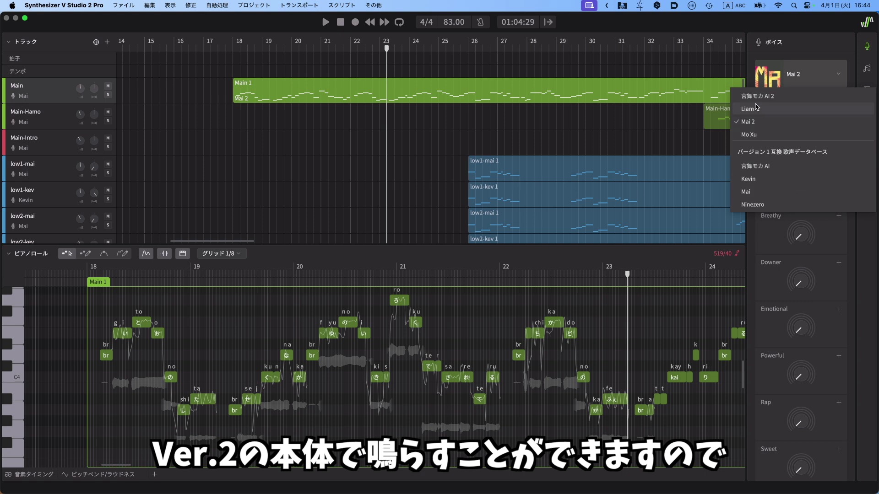
click(777, 121)
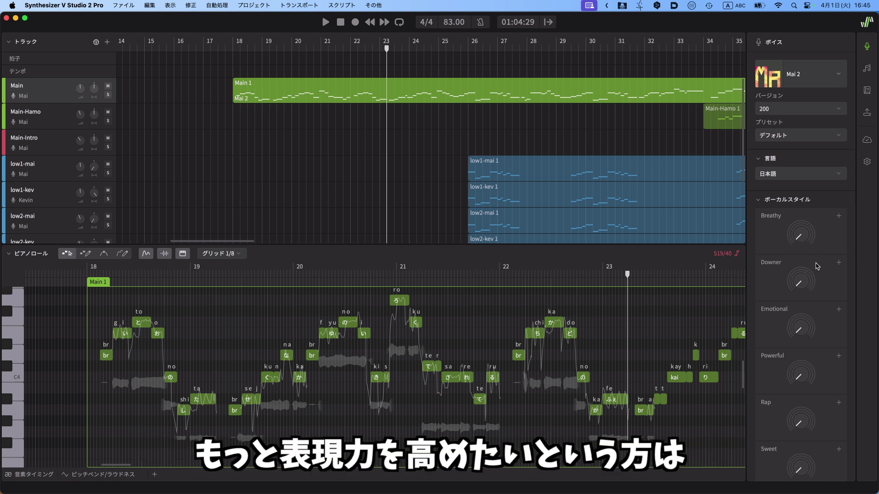
click(823, 78)
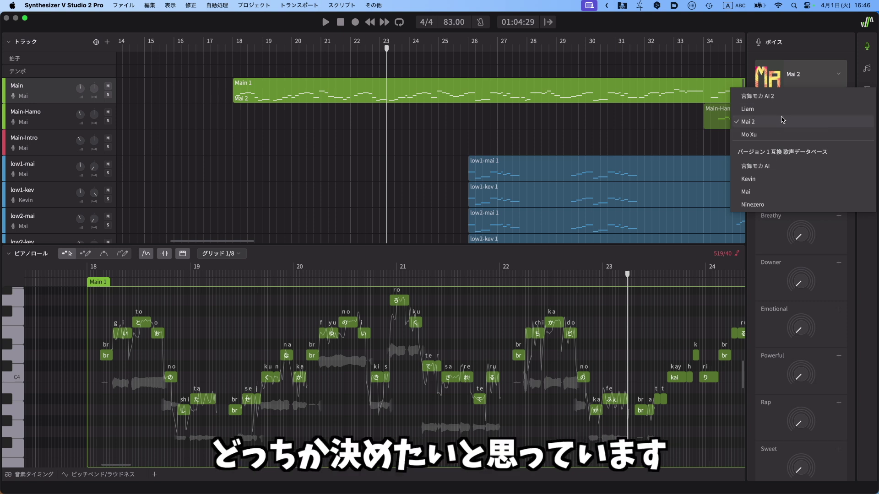
click(514, 136)
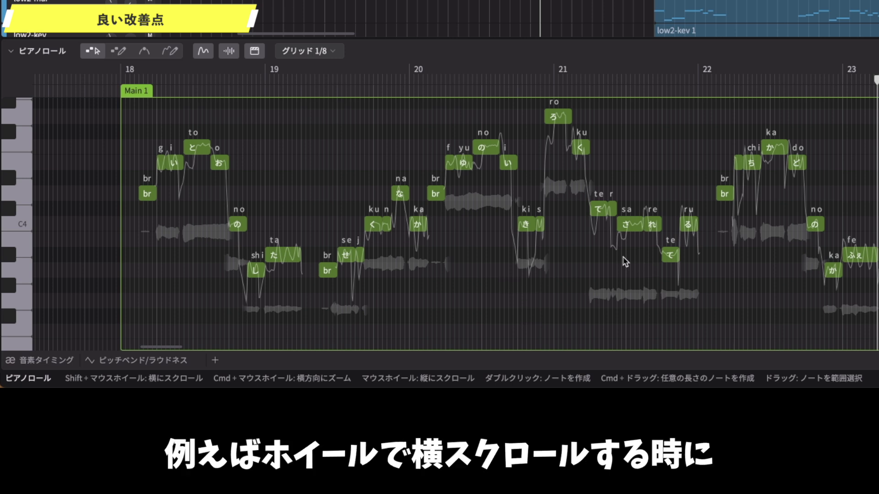
Examine how the piano roll's shortcut hints respond to modifier keys, scrolling and horizontal zooming, and compare them with version 1.
scroll(624, 262, down, 1)
scroll(624, 262, up, 1)
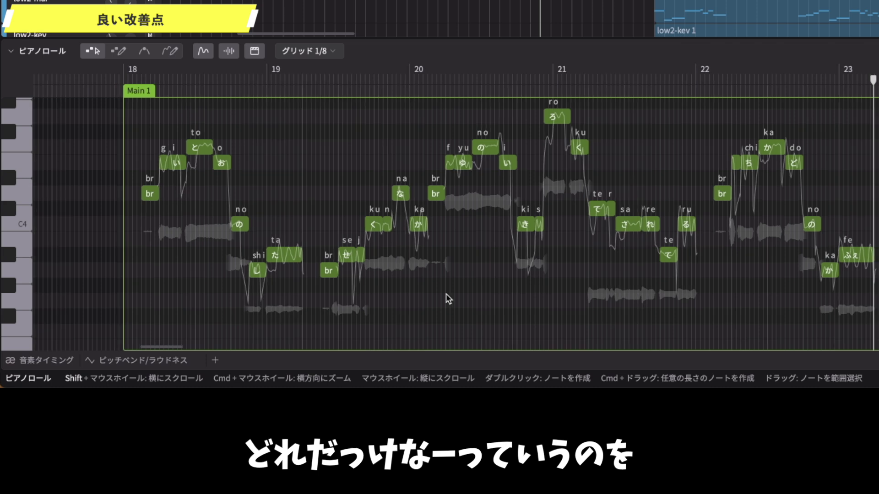
scroll(447, 298, right, 3)
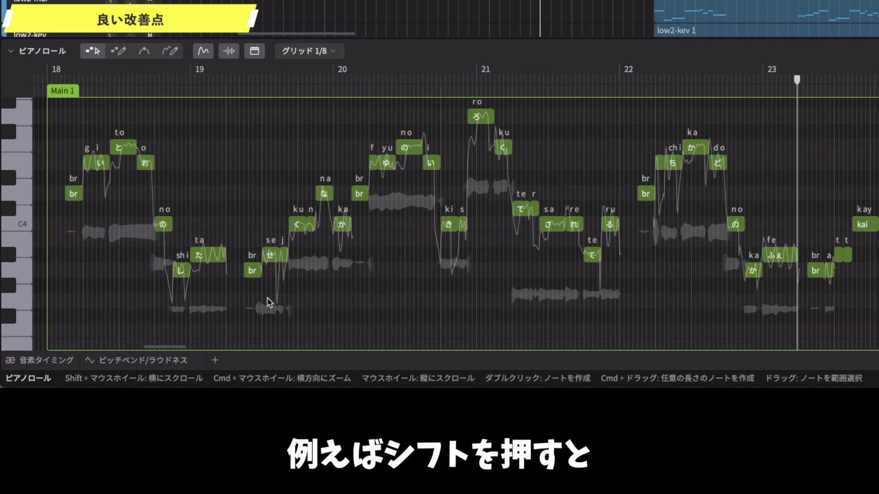
key(shift)
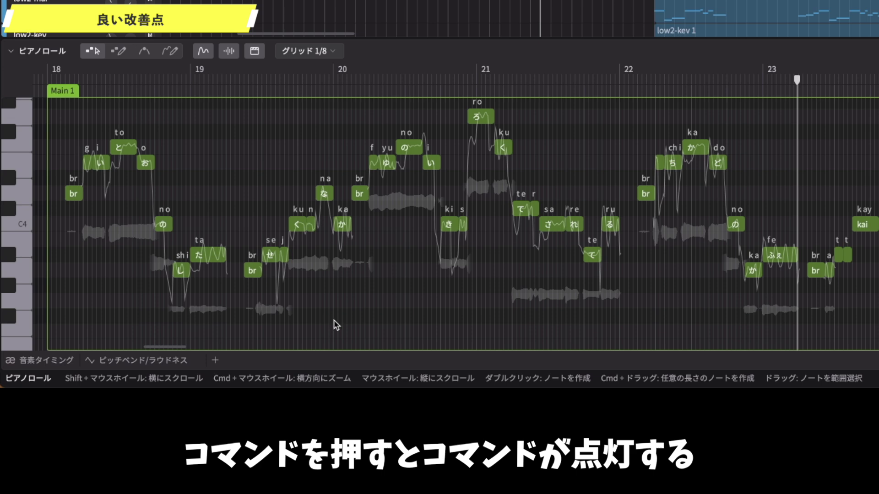
key(super)
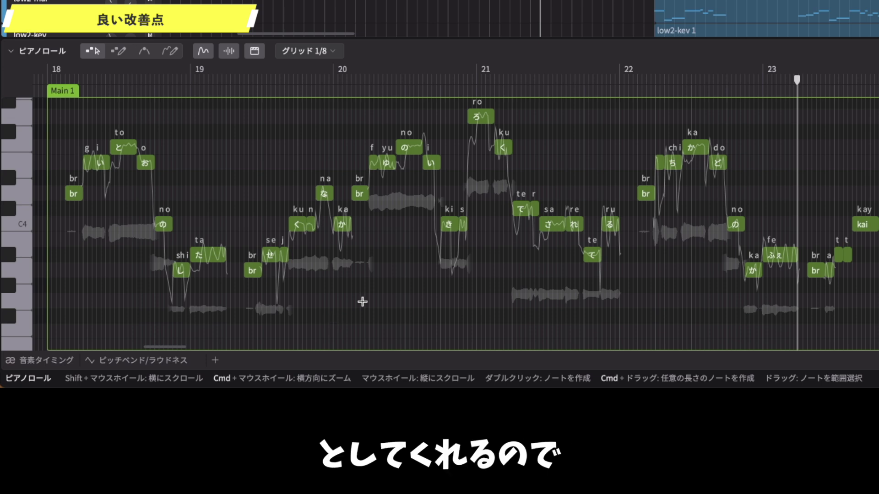
scroll(353, 304, down, 5)
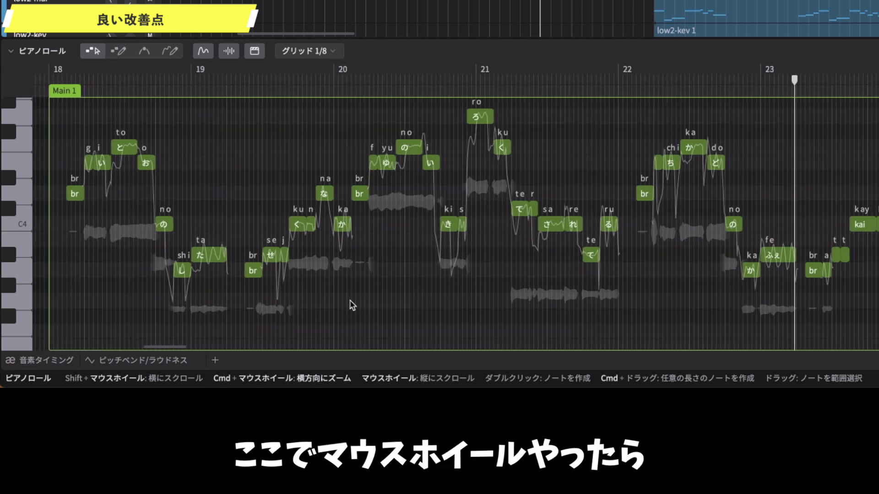
scroll(352, 305, up, 4)
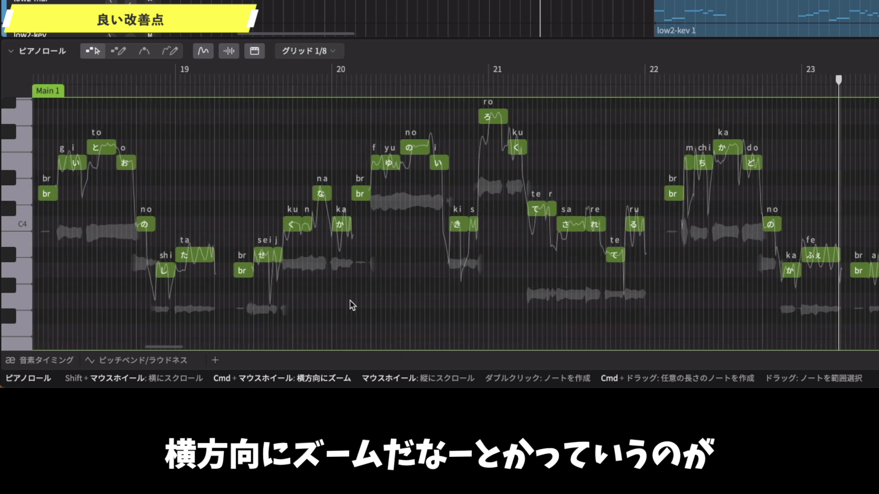
scroll(352, 305, down, 3)
scroll(352, 306, up, 3)
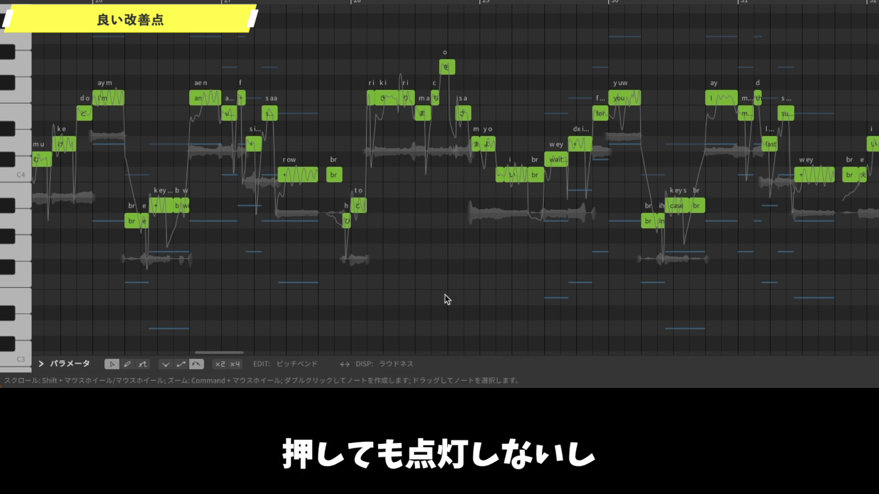
scroll(447, 300, down, 2)
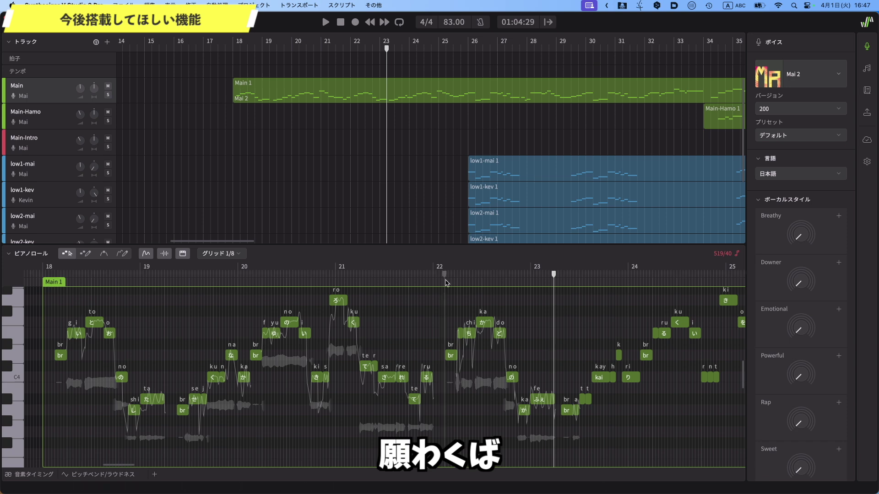
Examine the scrolling and zoom directions available in the piano roll and in the track area.
scroll(464, 318, down, 6)
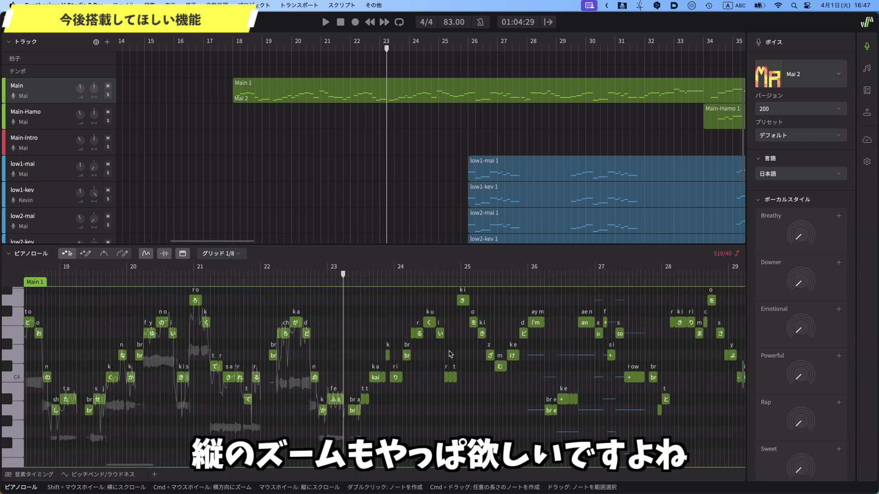
scroll(450, 355, left, 3)
scroll(450, 355, right, 2)
scroll(450, 355, up, 1)
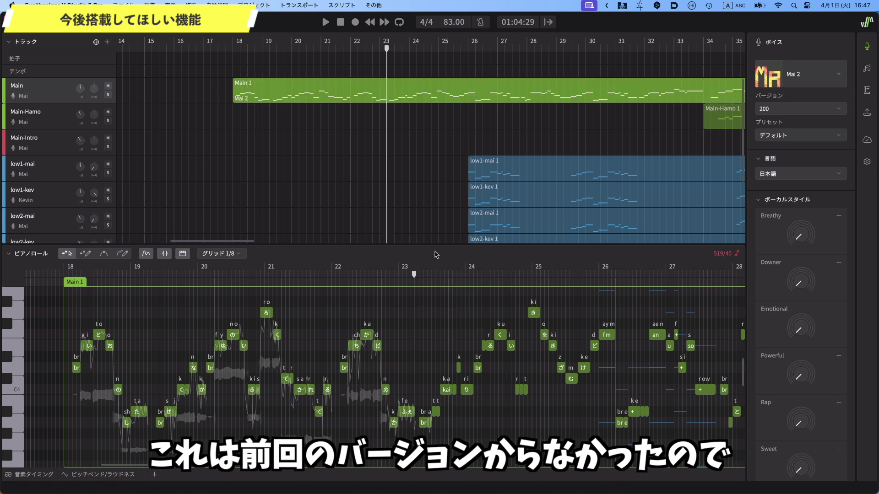
super+scroll(460, 327, up, 4)
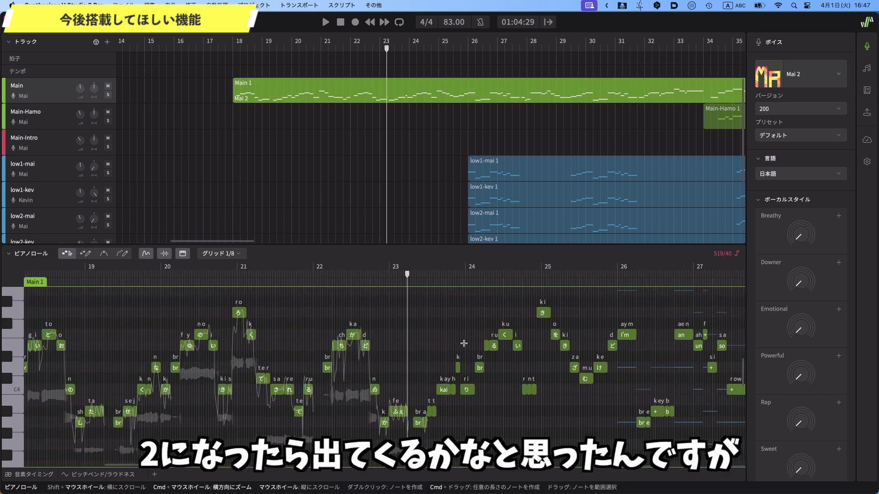
super+scroll(463, 344, down, 4)
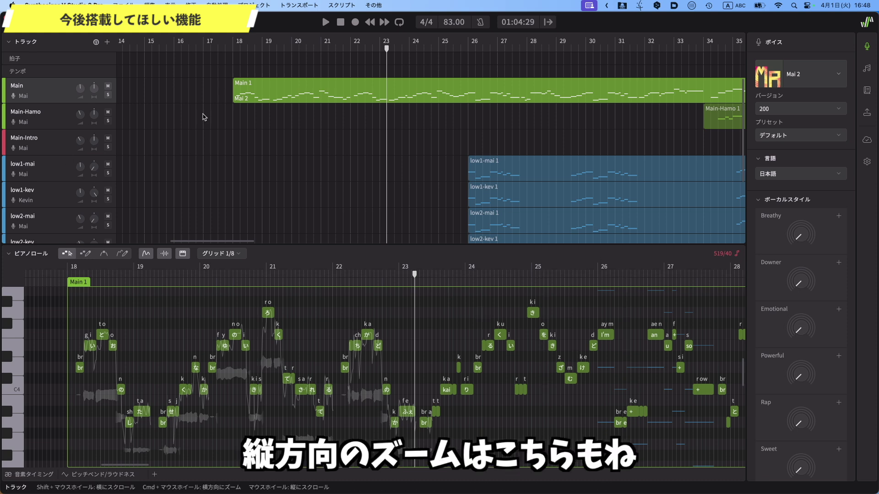
scroll(204, 117, up, 5)
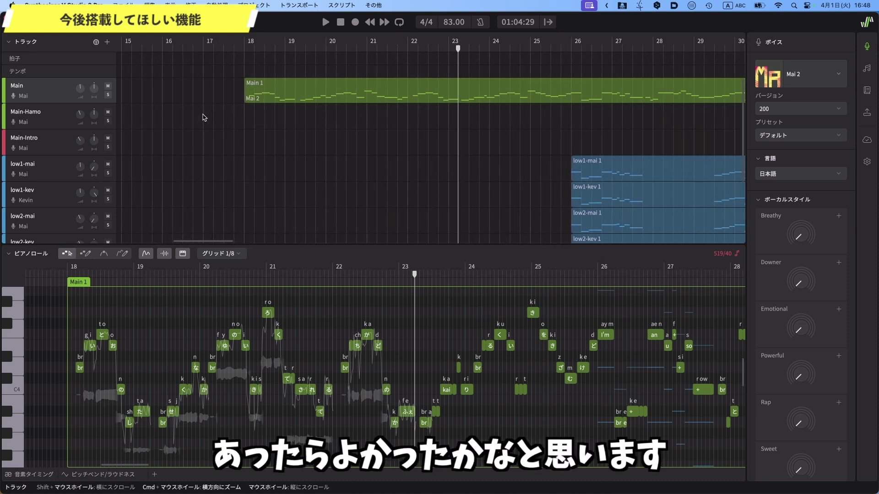
scroll(245, 115, right, 3)
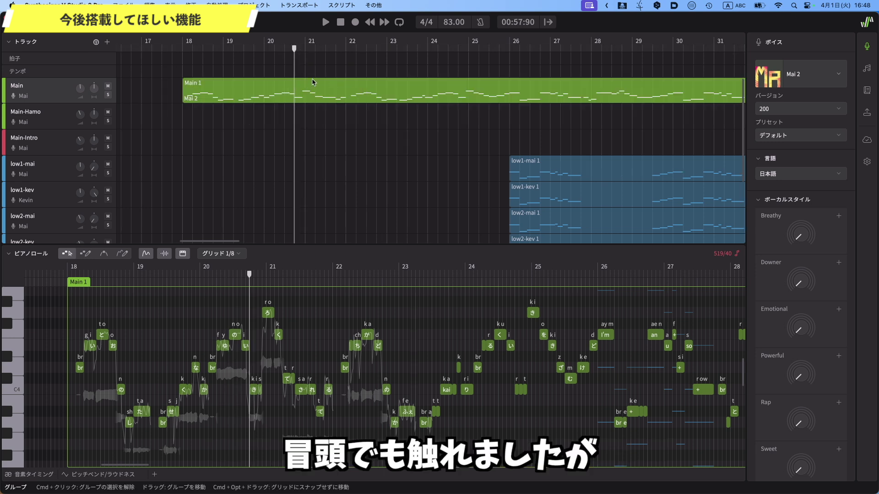
Try splitting the Main 1 group just before measure 22 and inspect the two resulting groups.
click(346, 48)
right_click(338, 90)
click(366, 165)
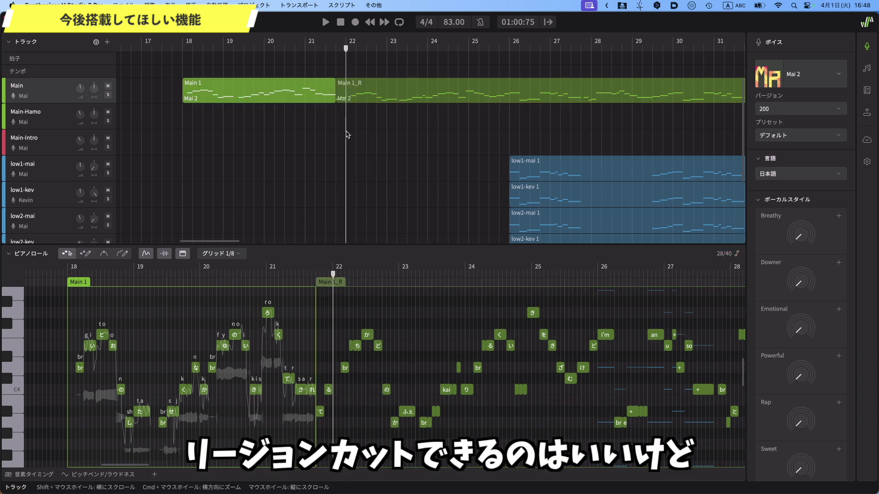
mouse_move(282, 102)
mouse_down()
mouse_move(284, 120)
mouse_move(286, 94)
mouse_up()
click(322, 101)
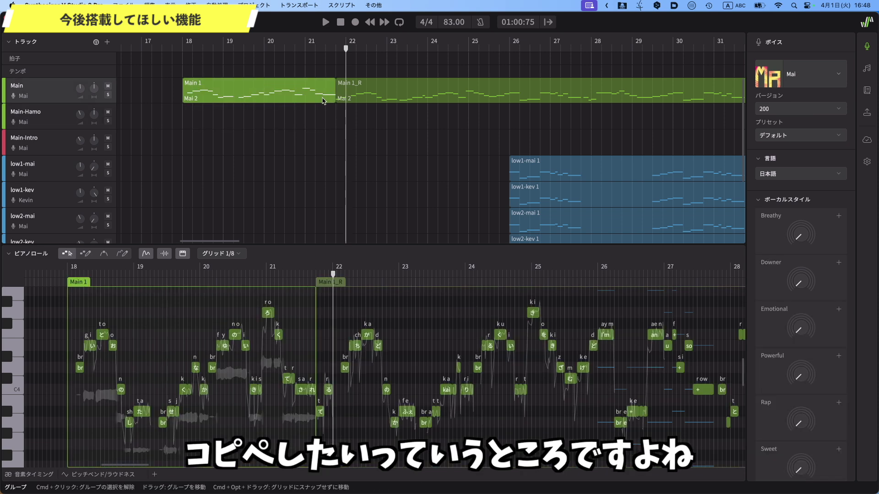
scroll(401, 99, right, 3)
click(403, 97)
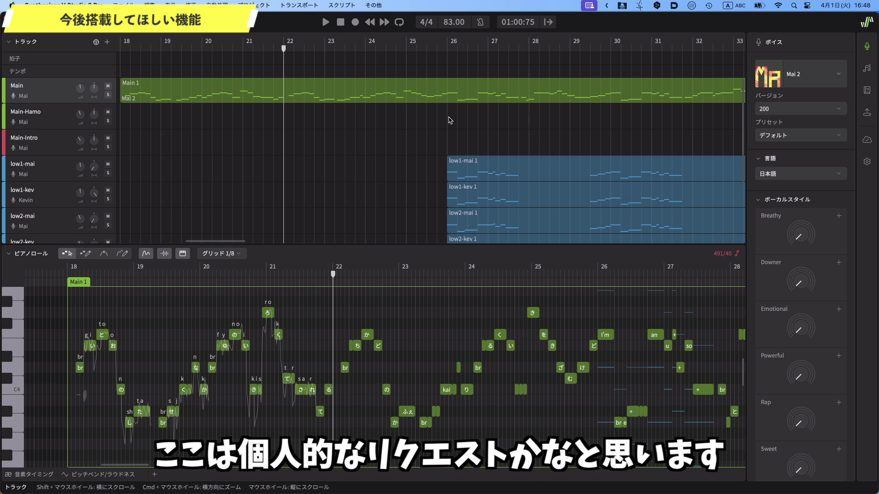
scroll(451, 121, right, 15)
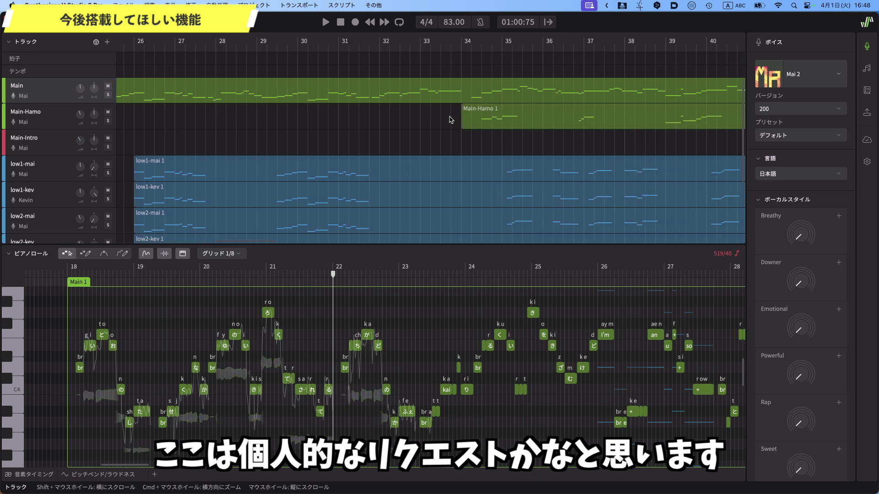
scroll(450, 119, left, 6)
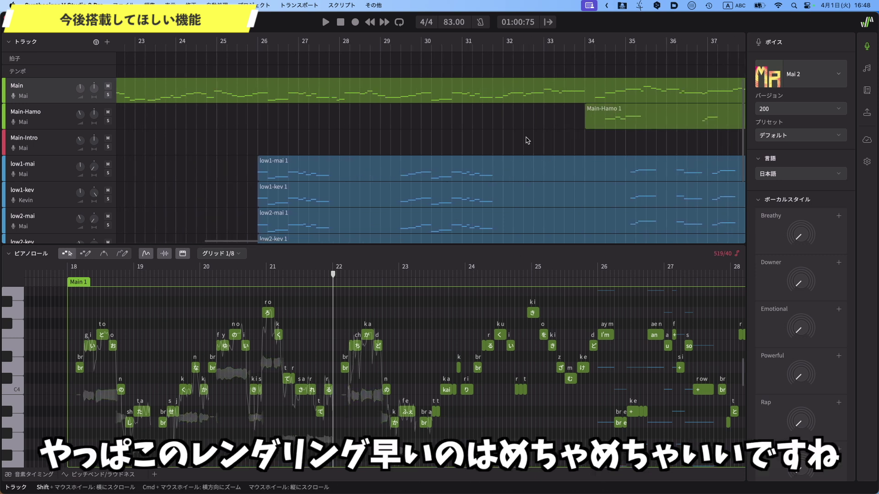
scroll(528, 140, left, 6)
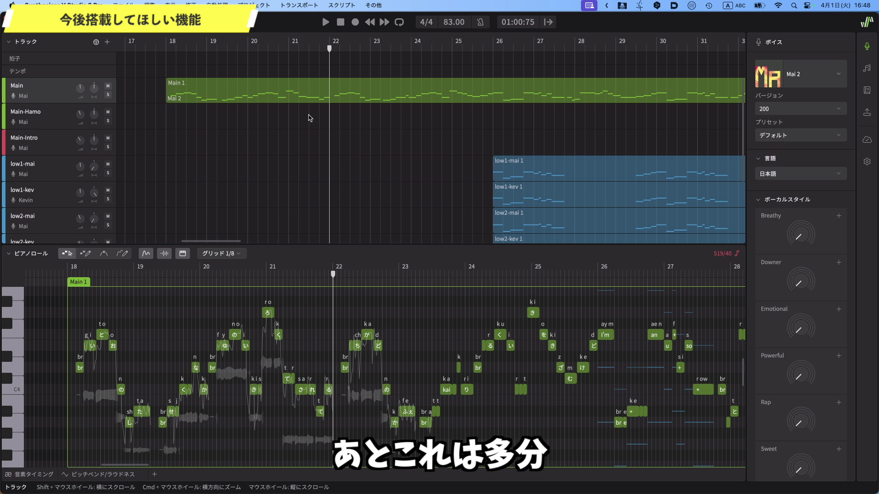
Raise the Main 1 group's tension (テンション) to 0.475 and then further towards its maximum.
click(264, 100)
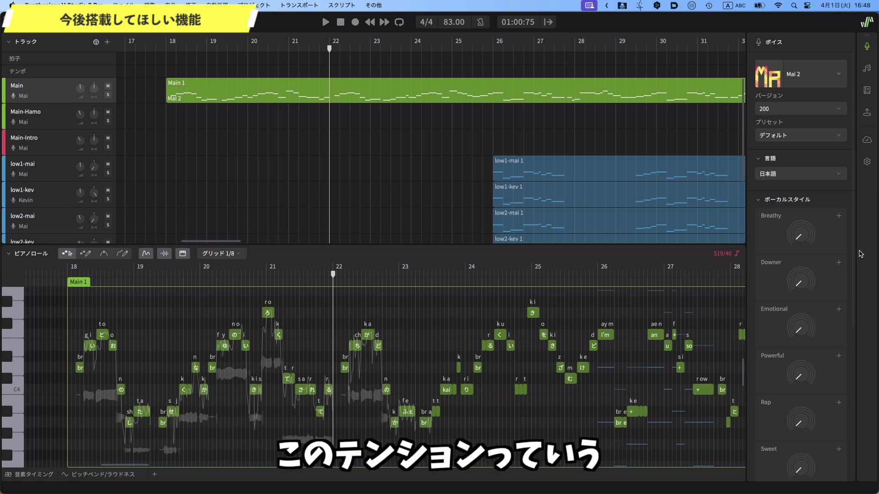
scroll(854, 254, down, 3)
scroll(854, 254, down, 3)
drag(800, 309, 813, 311)
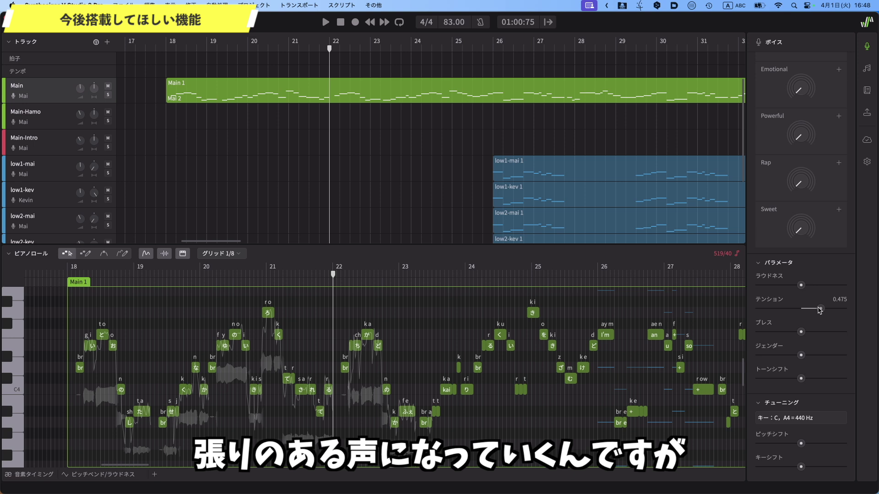
drag(820, 311, 832, 313)
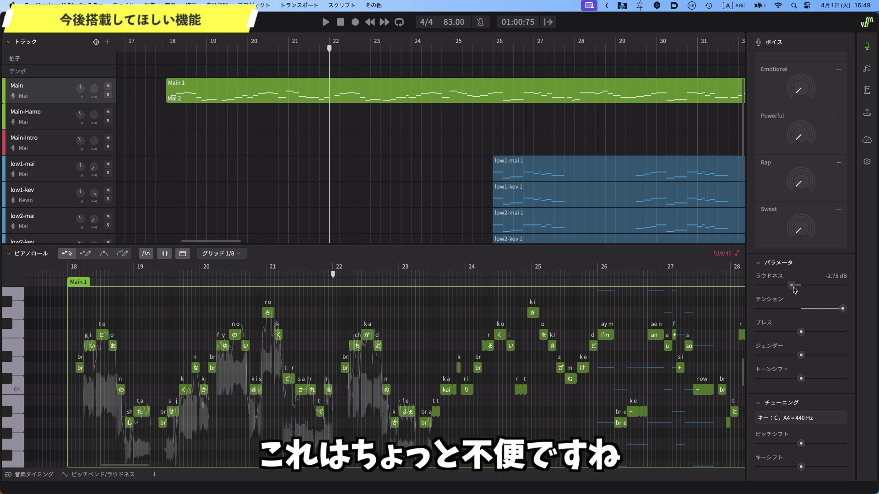
Reset the Main 1 group's loudness to its default, try tension at 0.815, and return tension to its neutral centre value.
double_click(792, 285)
drag(841, 310, 835, 312)
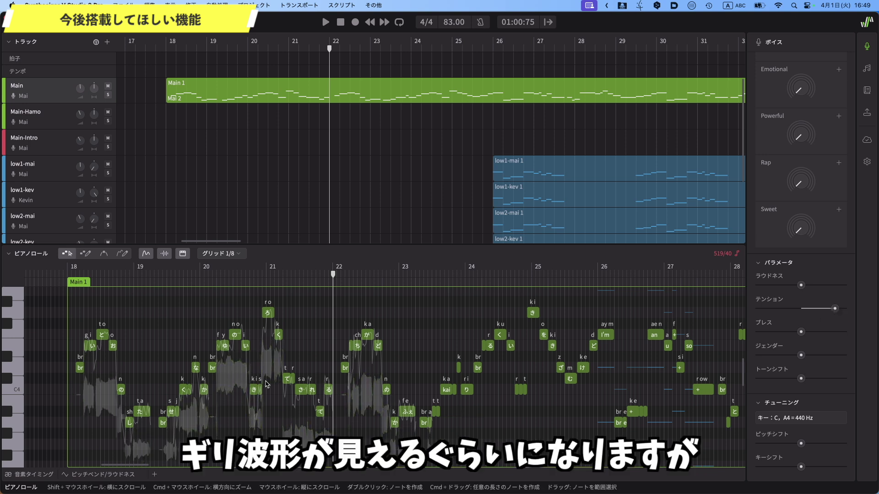
mouse_move(834, 310)
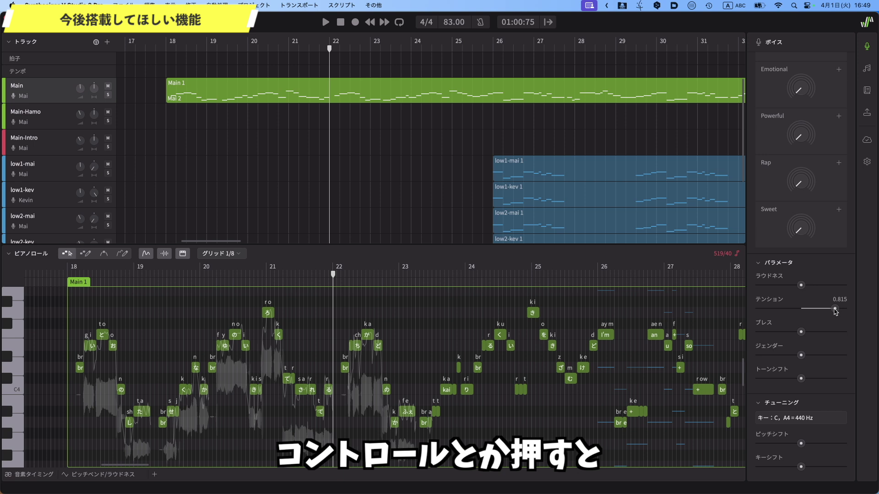
drag(834, 310, 801, 313)
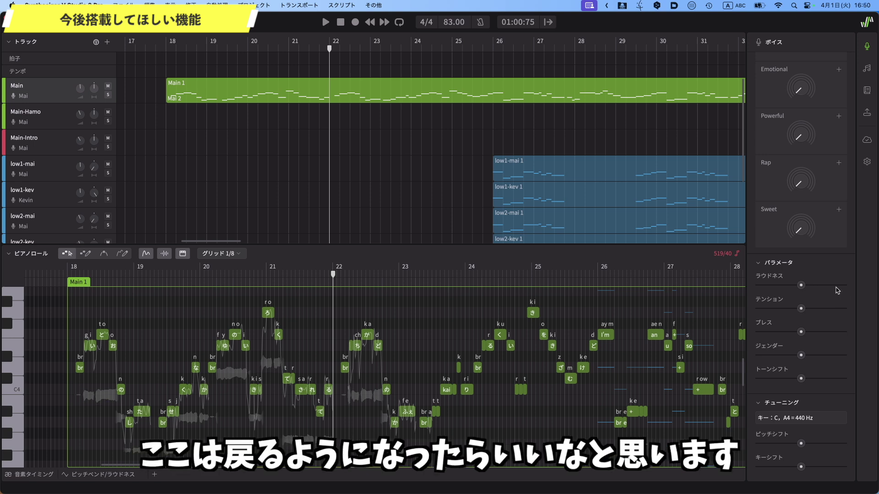
Bring up the Main 1 group's vocal style parameters and place the playhead just before measure 18.
scroll(850, 266, up, 10)
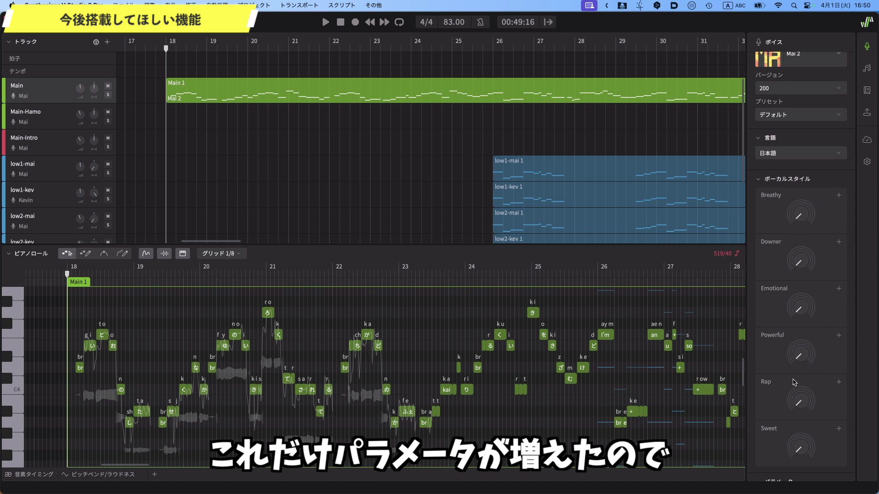
scroll(130, 307, up, 5)
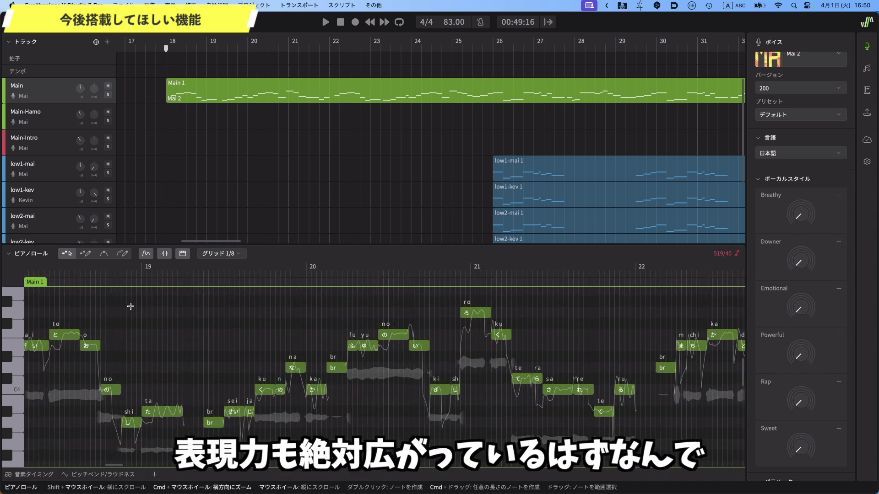
scroll(130, 306, up, 3)
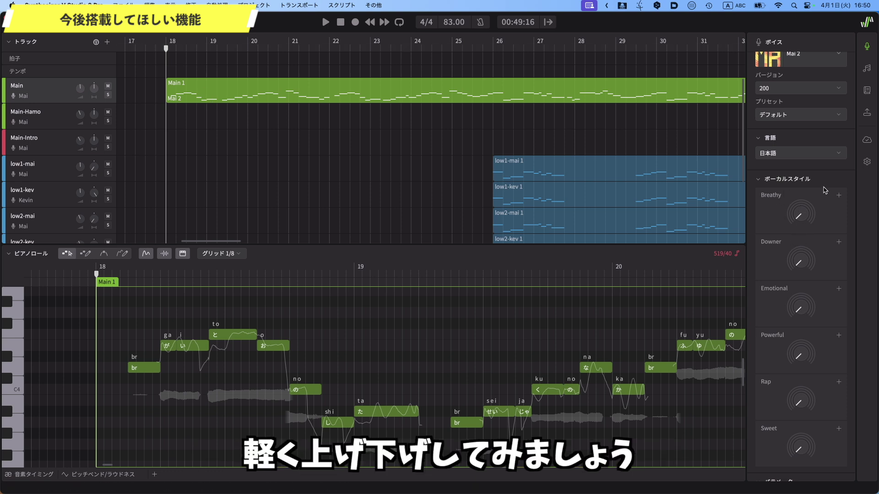
click(165, 47)
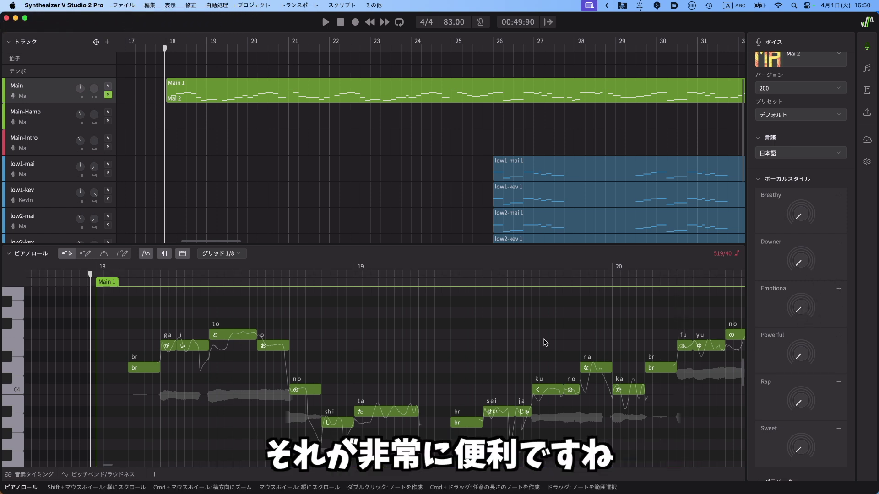
Play the Main 1 group with the Downer vocal style raised to 150%, and return Downer to 0%.
key(space)
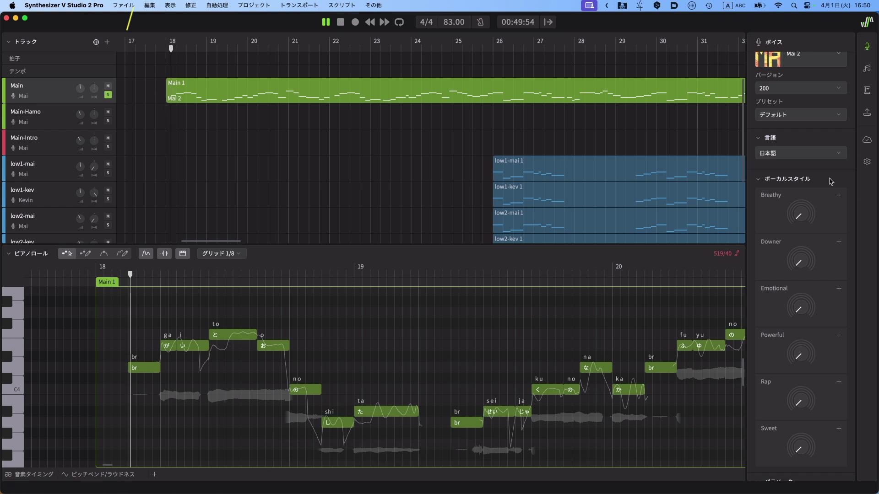
mouse_move(802, 264)
mouse_move(802, 264)
mouse_down()
mouse_move(801, 251)
mouse_move(801, 259)
mouse_up()
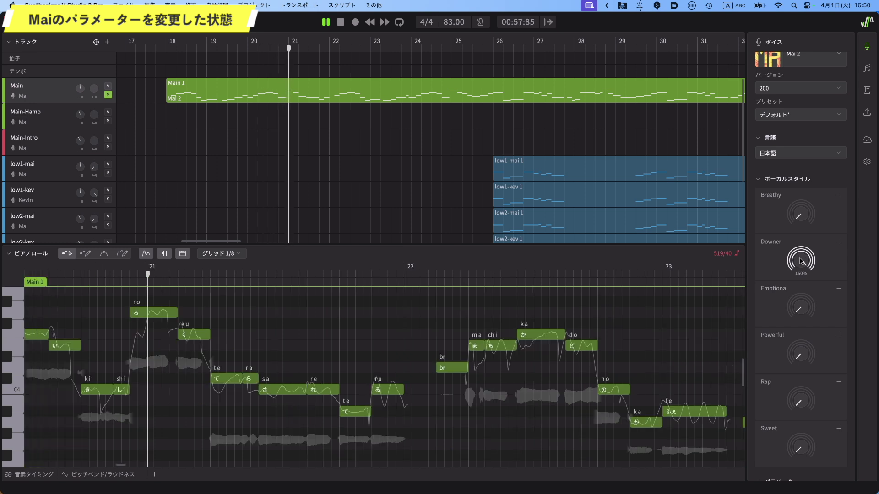
double_click(801, 259)
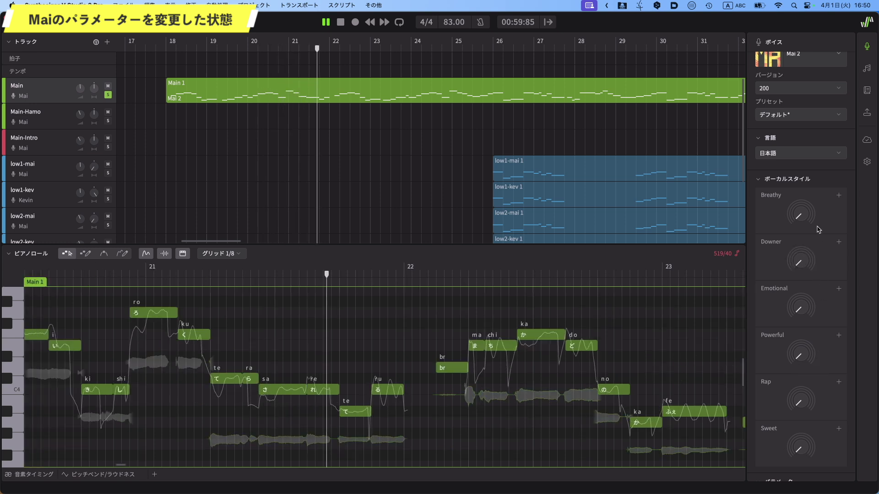
During playback of Main 1, raise the Breathy vocal style to about three quarters and Emotional, Powerful and Sweet to their maximum.
drag(801, 226, 804, 202)
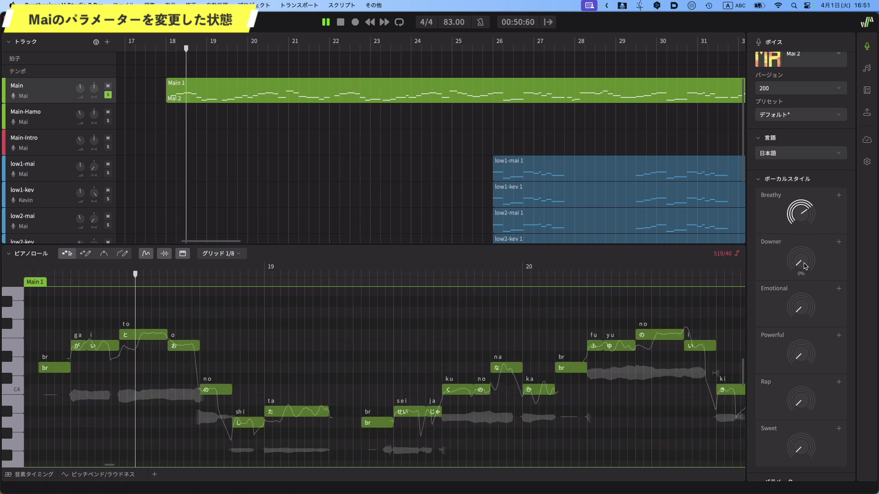
mouse_move(802, 308)
drag(802, 307, 803, 280)
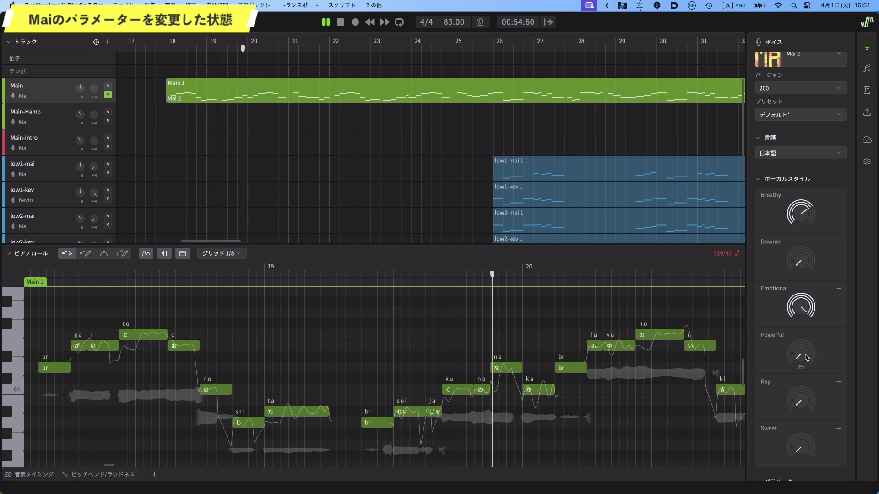
drag(801, 354, 800, 321)
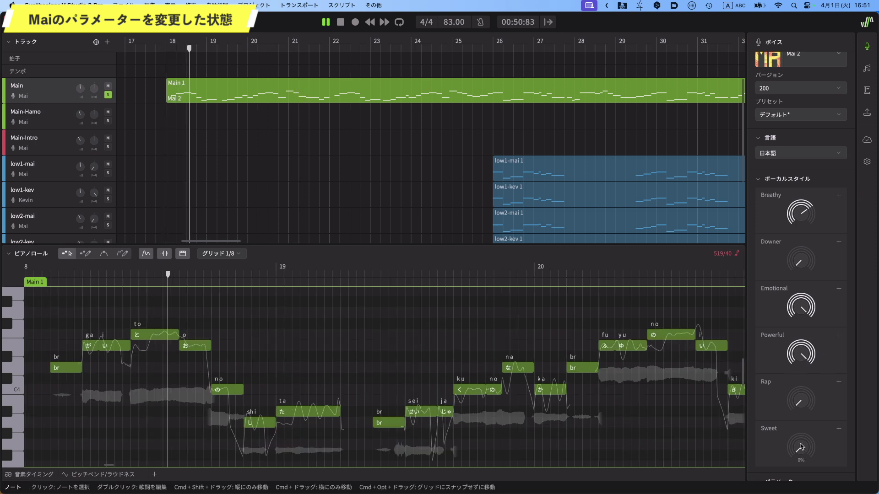
drag(801, 447, 802, 339)
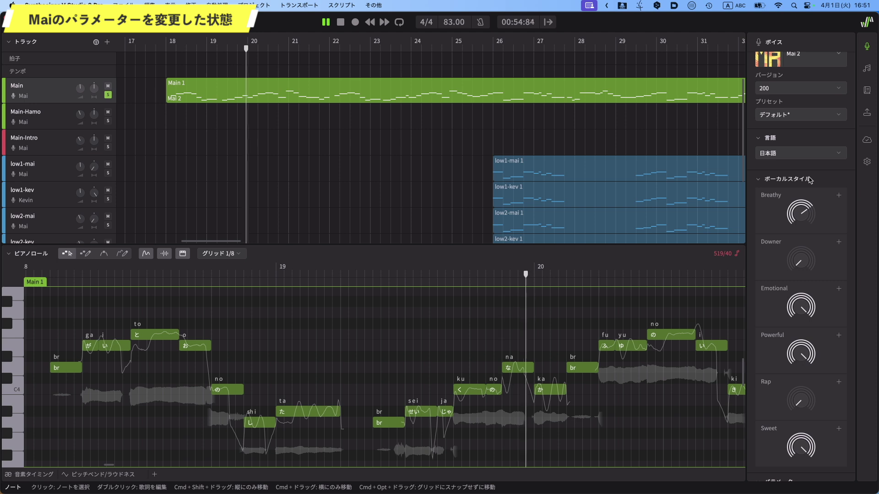
Return Emotional, Breathy and Powerful to zero to hear Sweet alone, and reset Sweet to zero as well.
drag(801, 307, 802, 366)
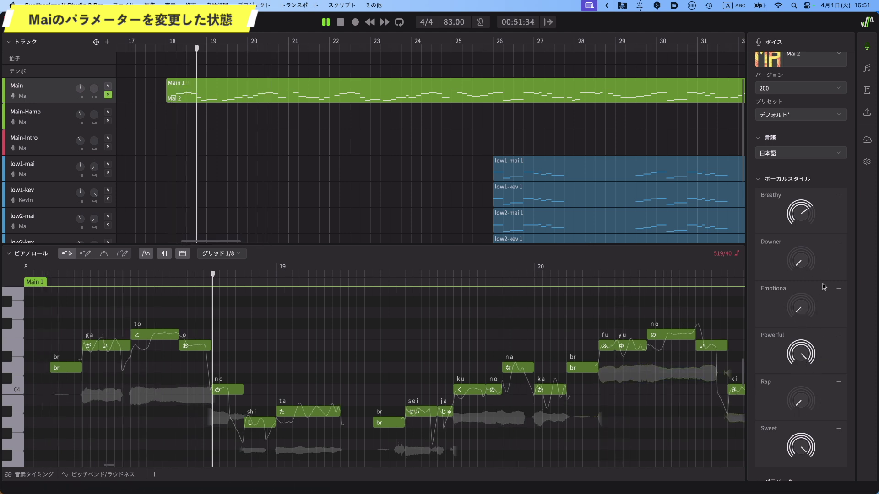
drag(801, 212, 806, 366)
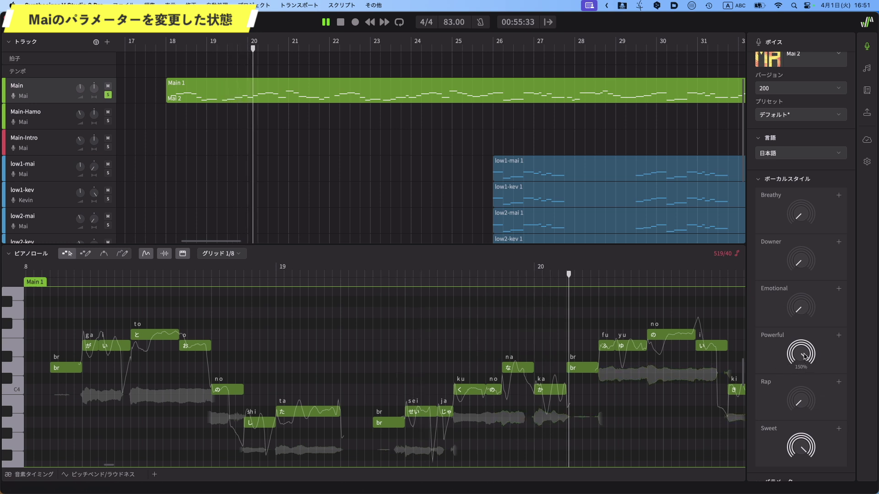
drag(806, 362, 805, 412)
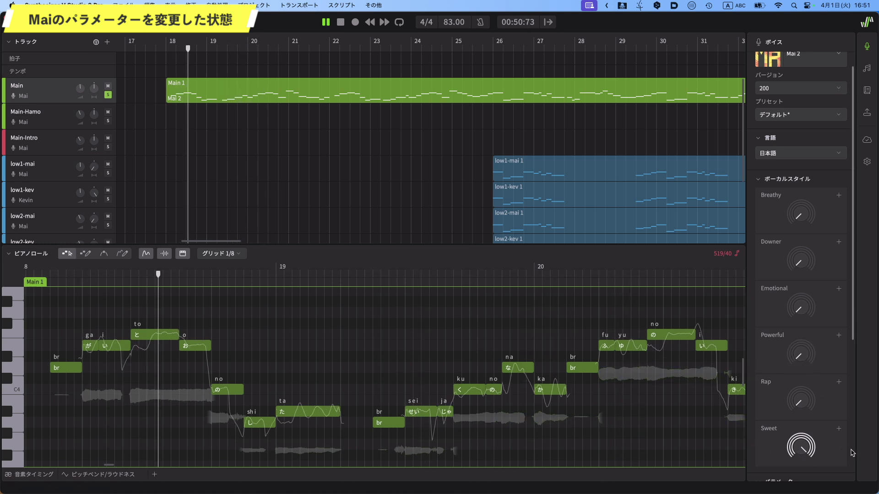
scroll(847, 455, down, 1)
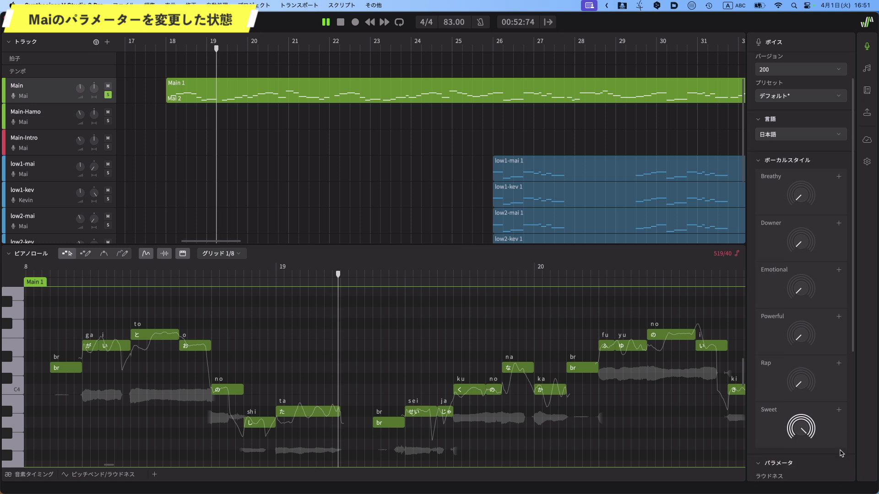
scroll(842, 453, down, 2)
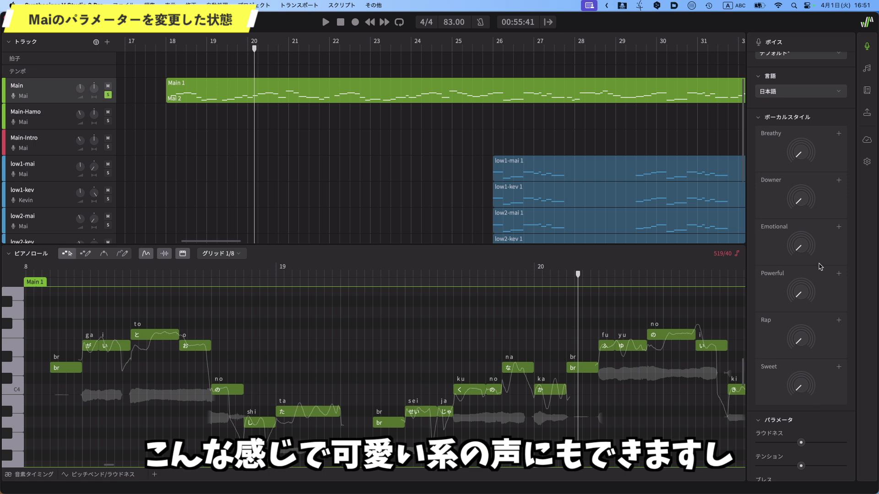
mouse_move(802, 293)
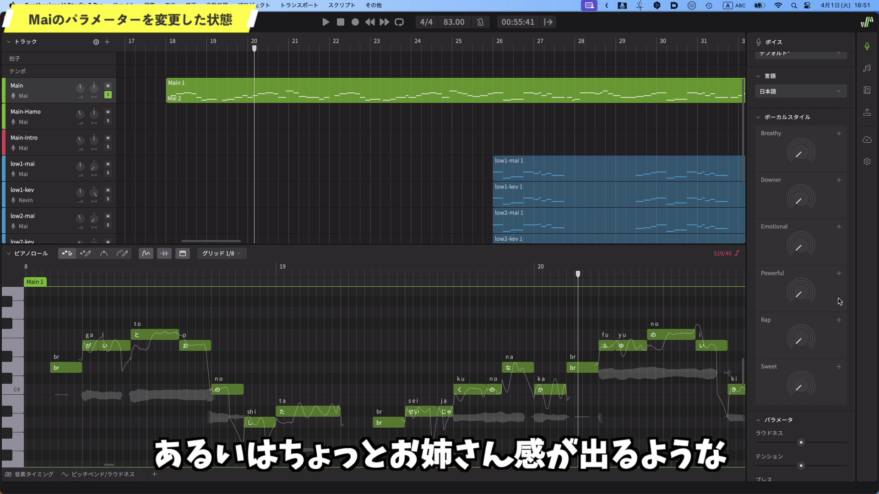
scroll(840, 302, up, 3)
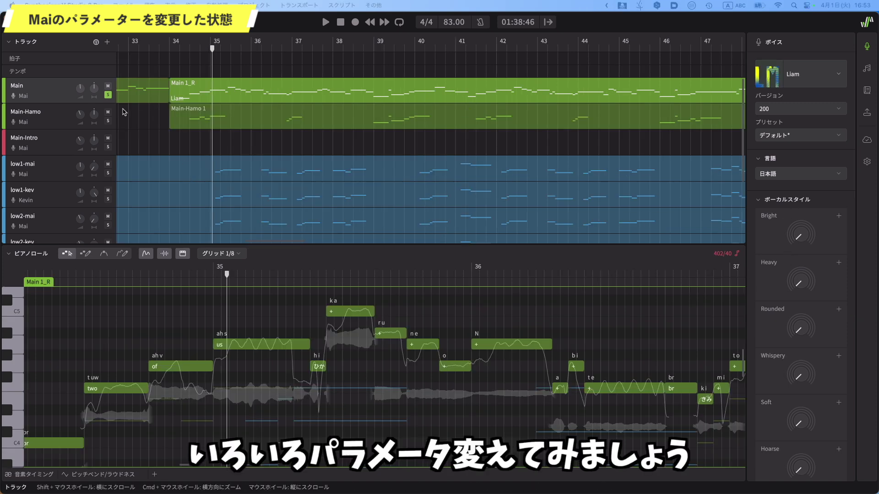
Enlarge the piano roll area and play the Liam group Main 1_R from its start at measure 34.
click(164, 44)
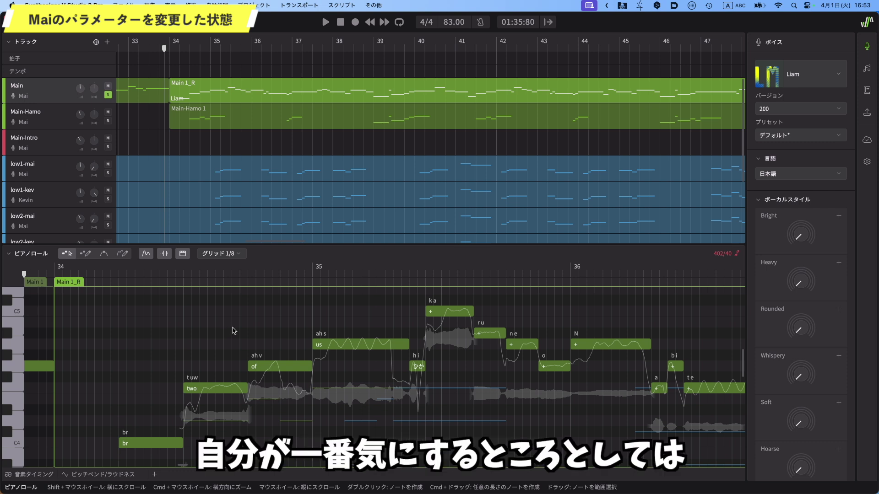
drag(325, 246, 325, 197)
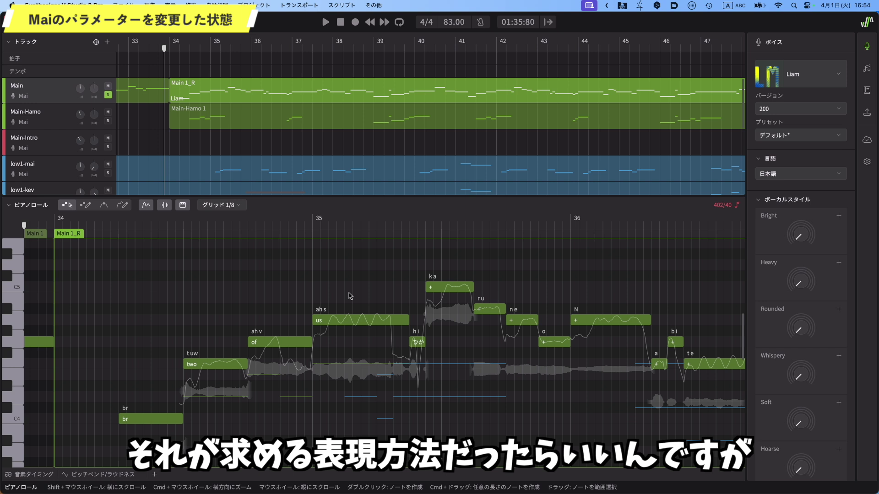
click(115, 225)
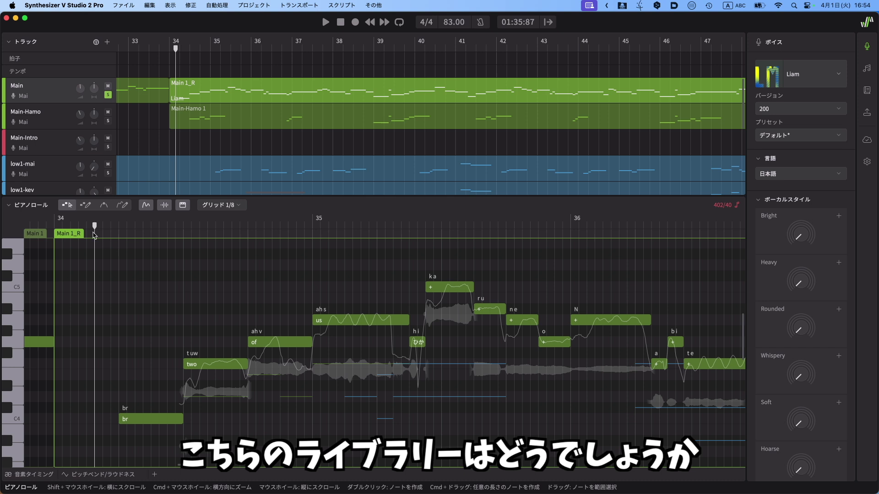
click(55, 226)
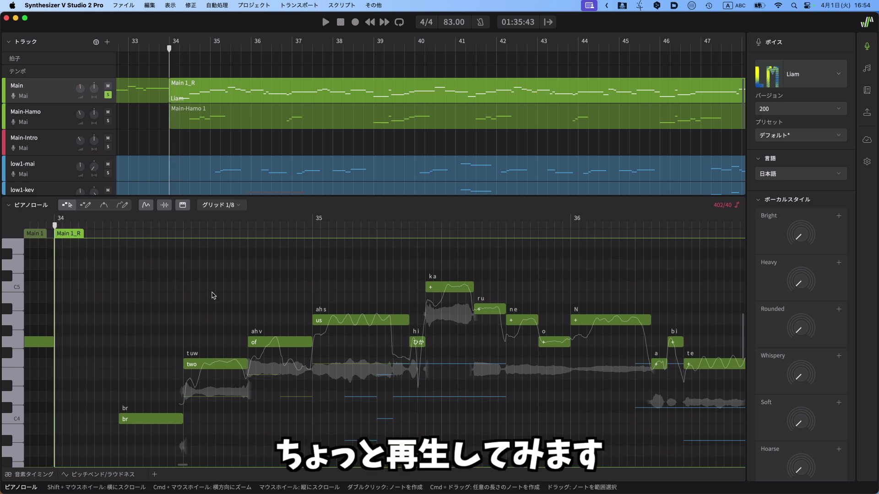
key(space)
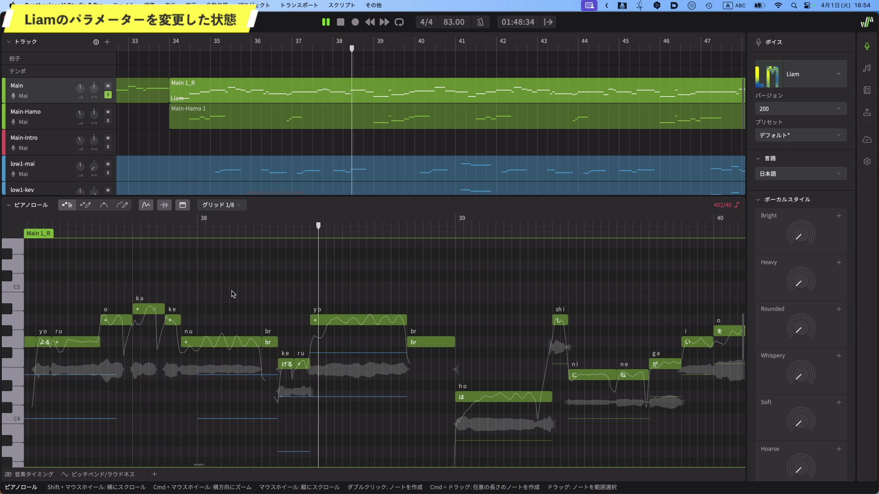
key(space)
Try Liam's Soft vocal style partway up and at its maximum, playing Main 1_R from shortly after measure 34.
scroll(233, 294, down, 3)
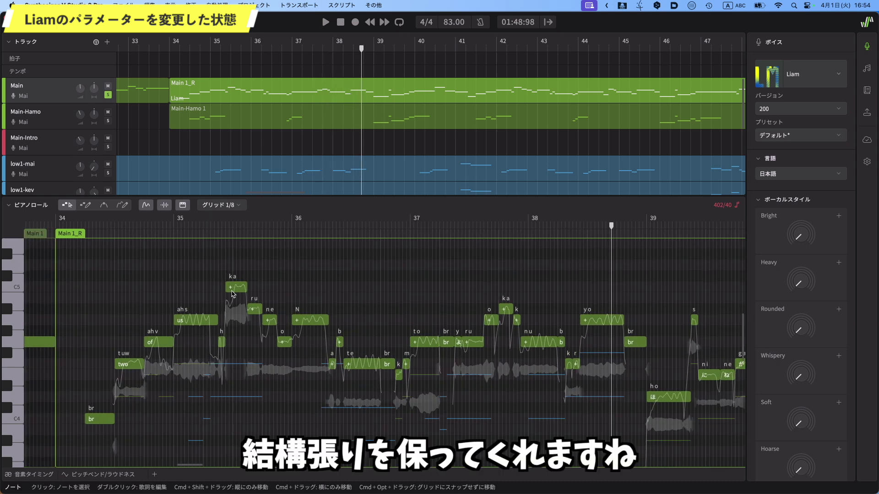
click(100, 226)
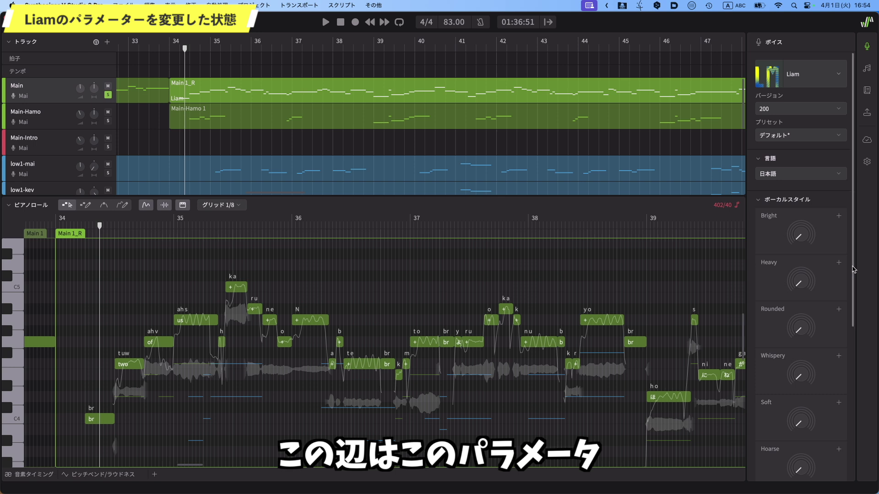
scroll(854, 270, down, 5)
drag(801, 340, 807, 334)
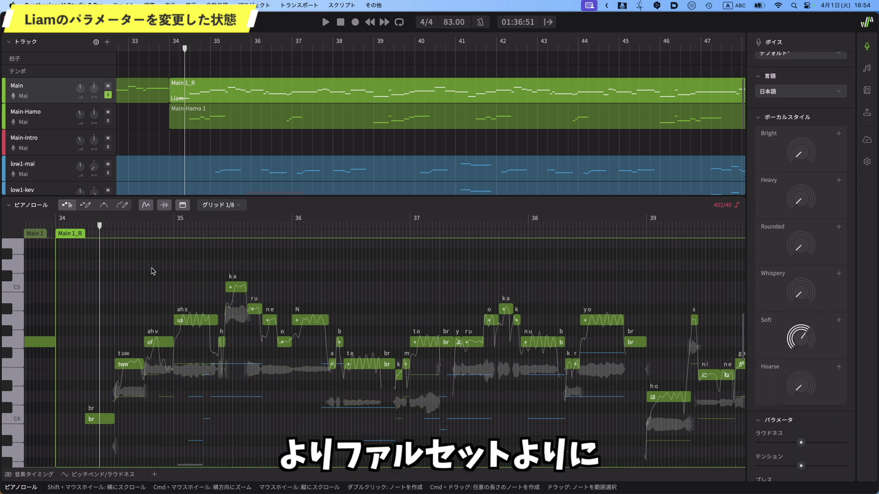
drag(97, 227, 96, 226)
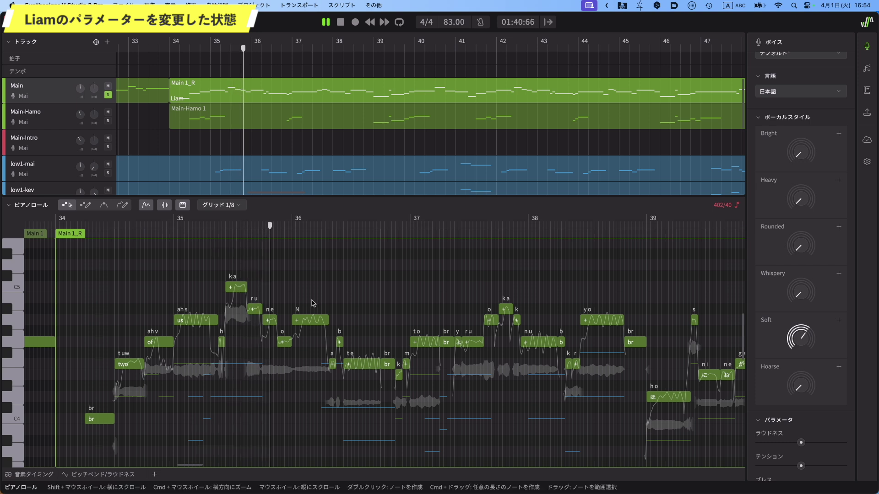
mouse_move(789, 269)
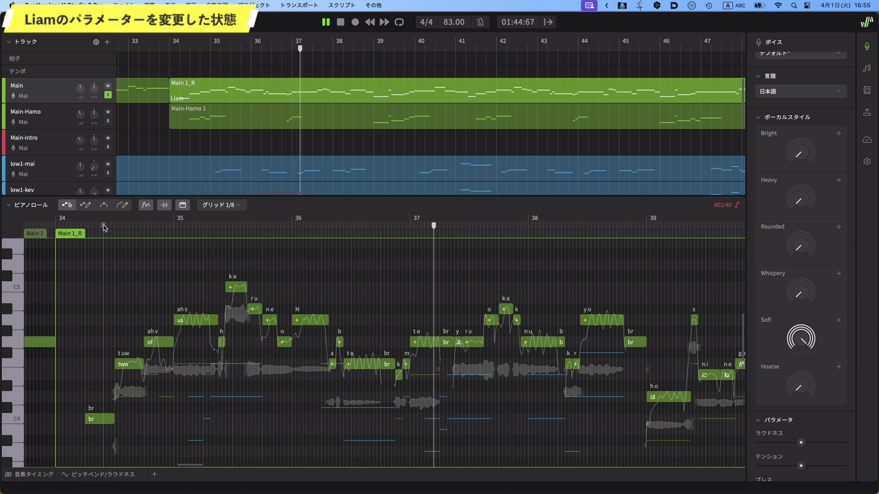
mouse_move(836, 432)
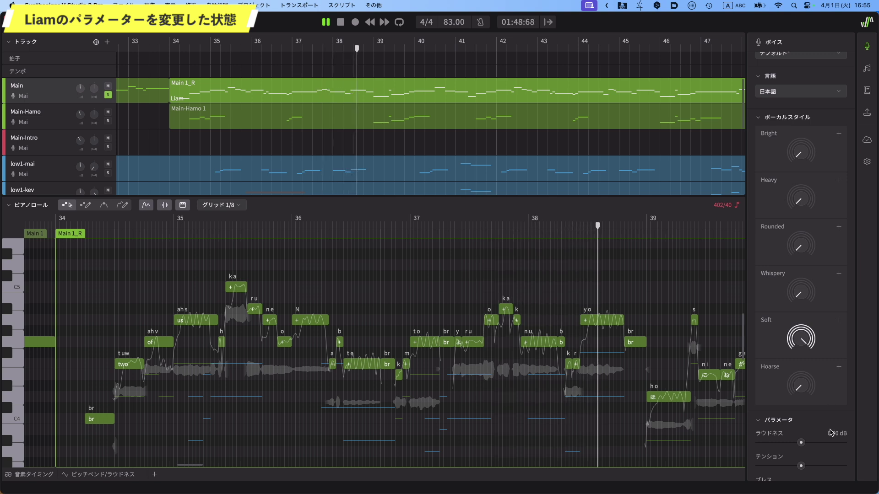
key(space)
Return Soft to zero and play Main 1_R with the Heavy vocal style raised to 90% and further to its maximum.
mouse_move(800, 299)
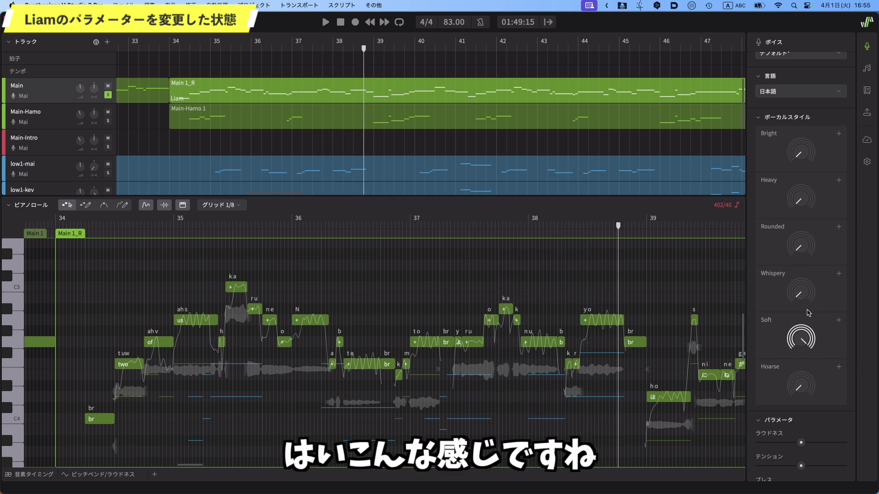
click(800, 198)
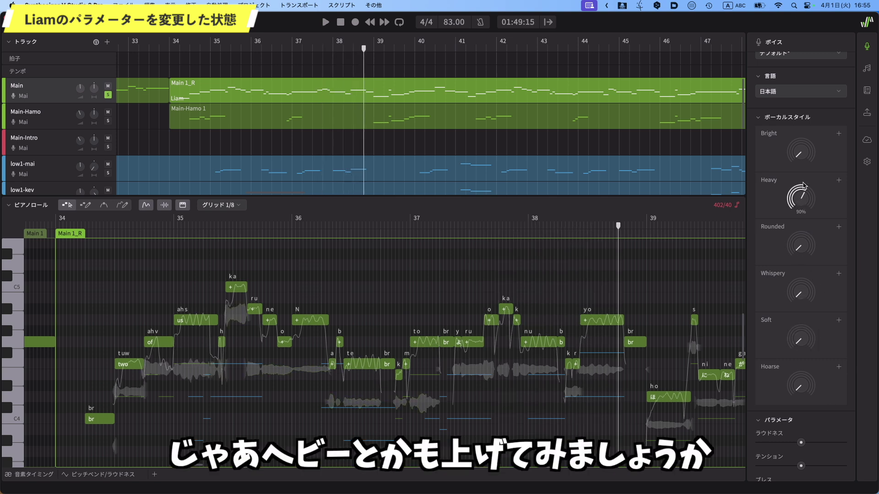
click(103, 226)
key(space)
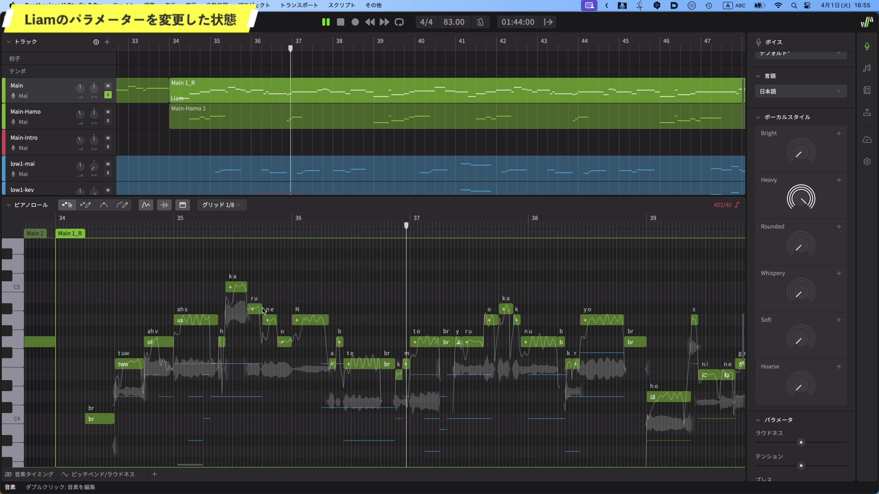
Swap Heavy for Whispery at its maximum to hear the whispering voice, and return Whispery to zero.
mouse_move(814, 207)
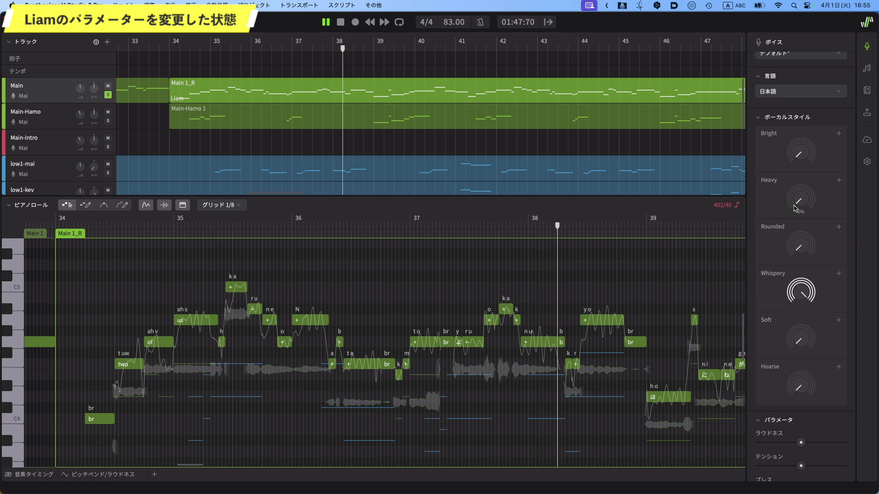
key(space)
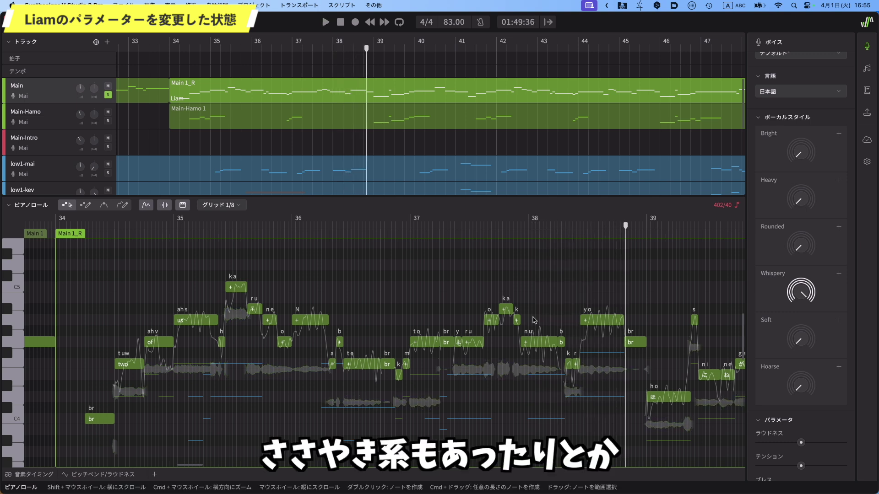
mouse_move(805, 293)
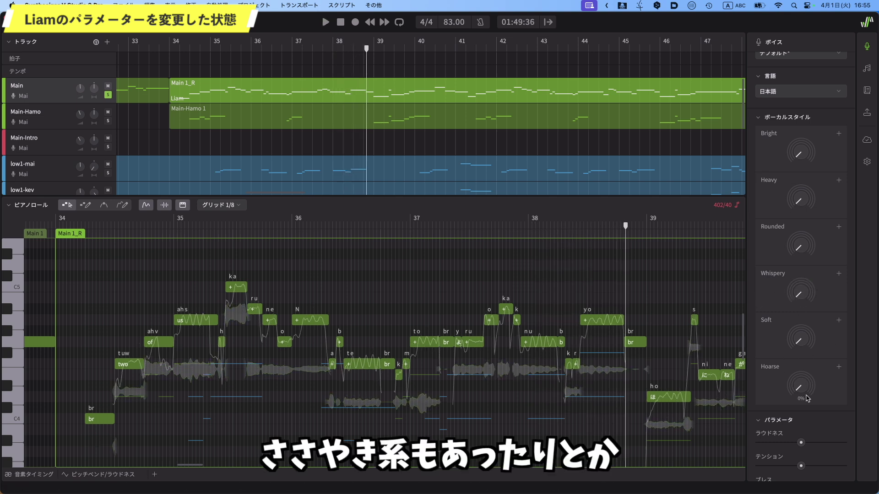
Play Main 1_R from shortly after measure 34 with the Hoarse vocal style at its maximum, and reset Hoarse to zero.
drag(807, 398, 806, 388)
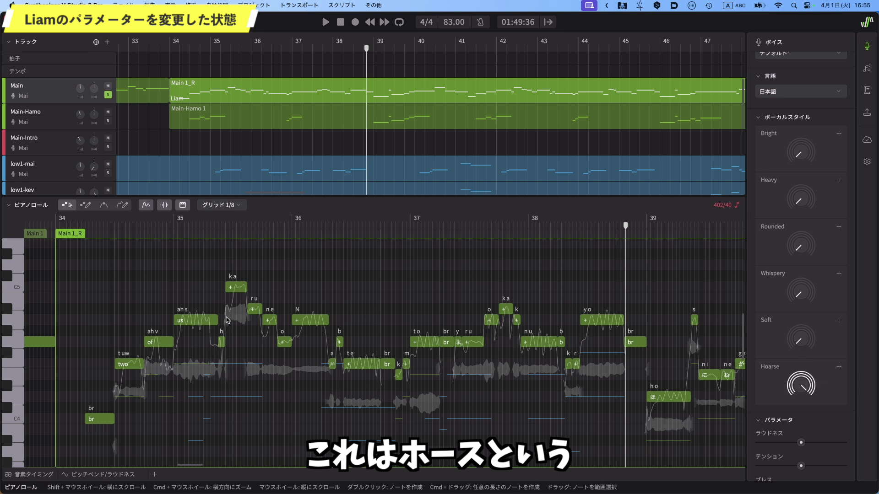
click(100, 227)
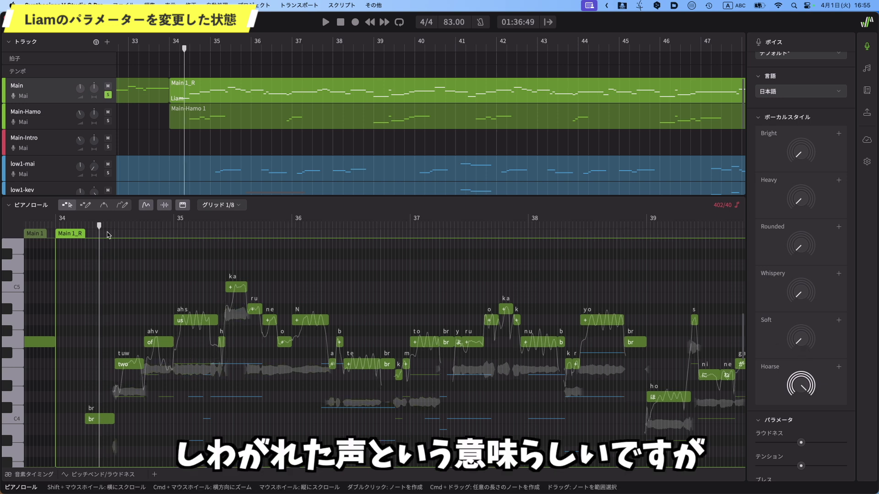
key(space)
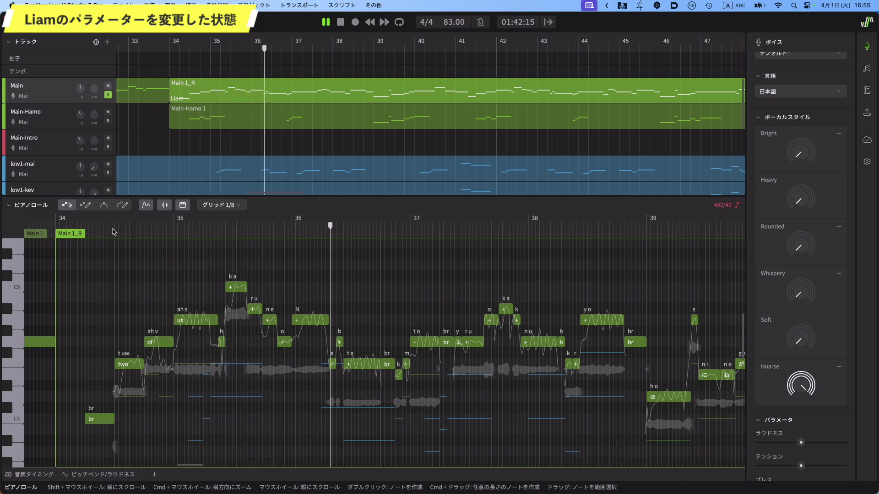
key(space)
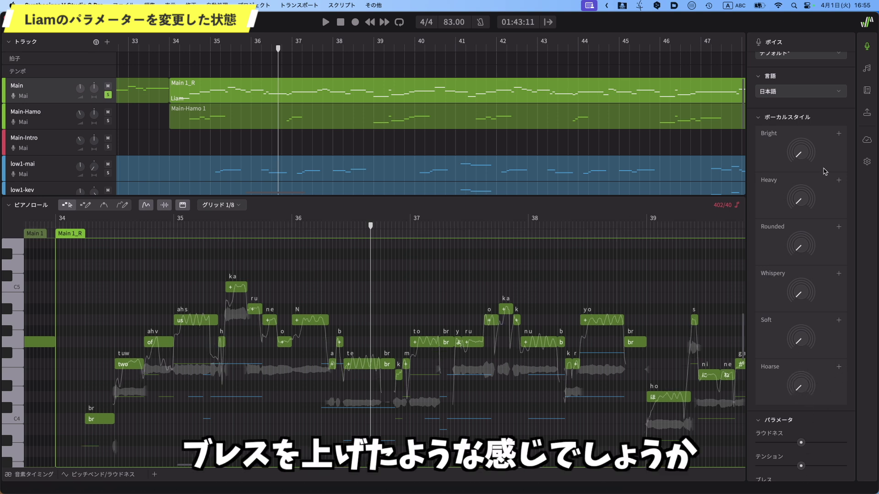
Play Main 1_R from shortly after measure 34 with the Rounded vocal style at its maximum, and reset Rounded to zero.
click(102, 227)
key(space)
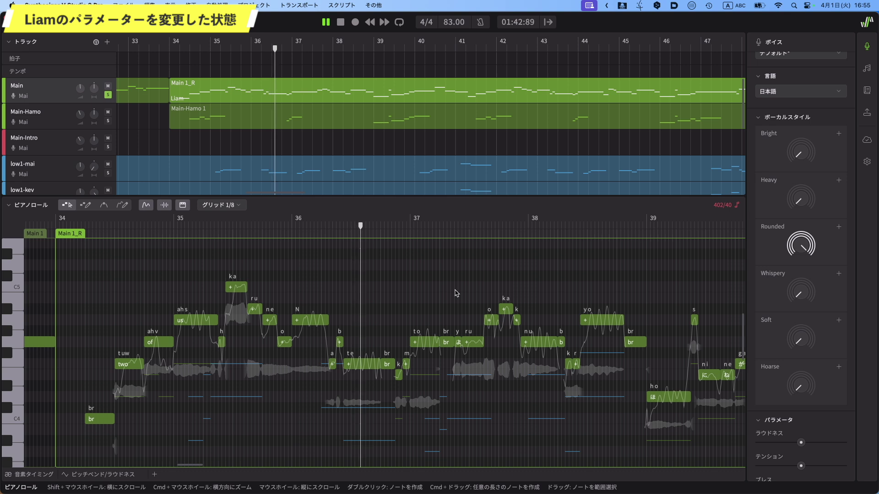
key(space)
mouse_move(801, 251)
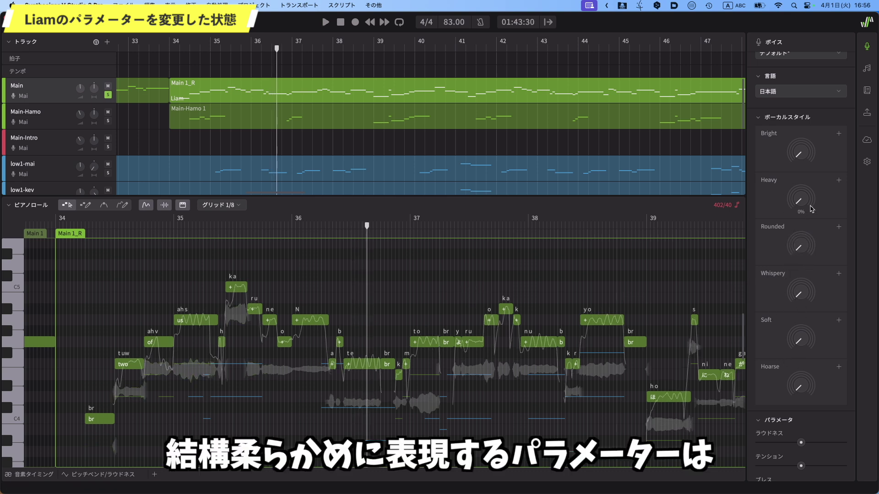
Raise both Heavy and Bright to 150%, play Main 1_R from shortly after measure 34, and return both styles to zero.
mouse_move(806, 287)
drag(798, 200, 803, 139)
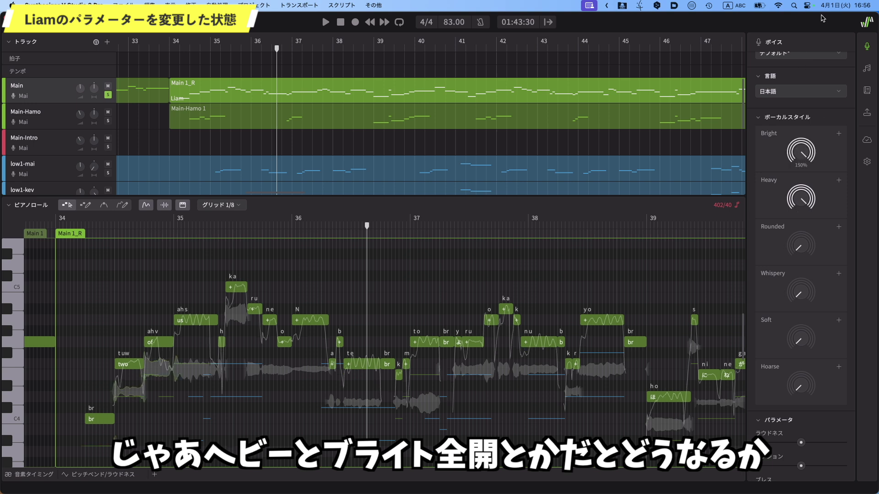
click(97, 227)
key(space)
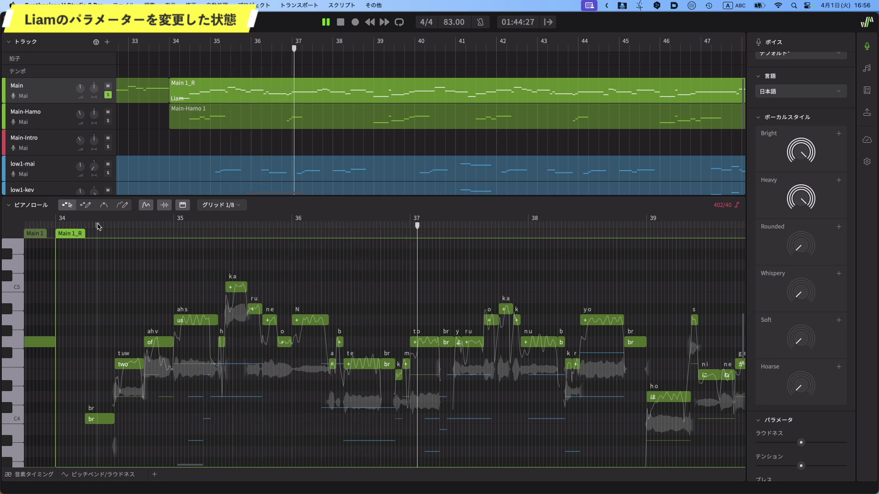
key(space)
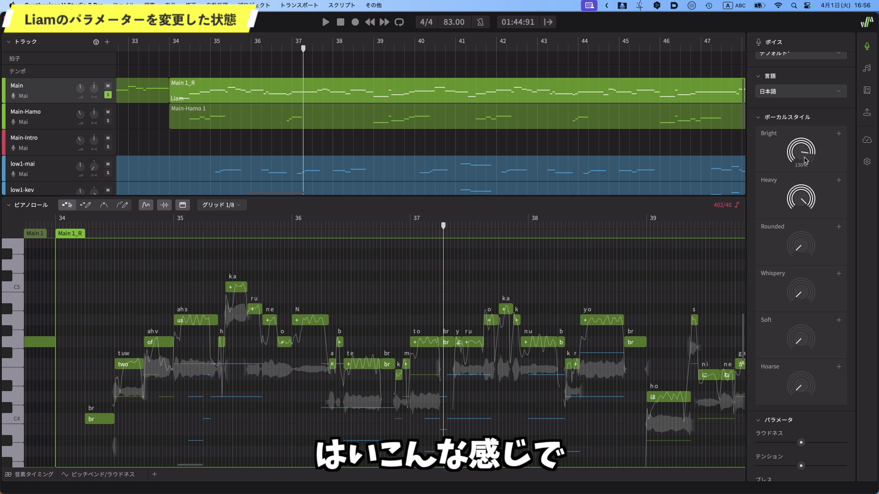
drag(805, 160, 773, 238)
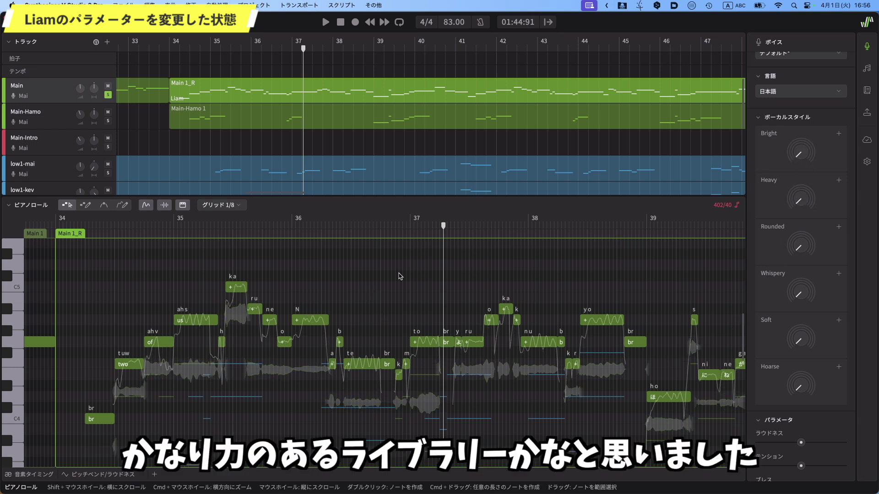
Switch the voice from Liam to Mo Xu and play Main 1_R from early in measure 34 with the default vocal styles.
scroll(812, 101, up, 3)
click(829, 81)
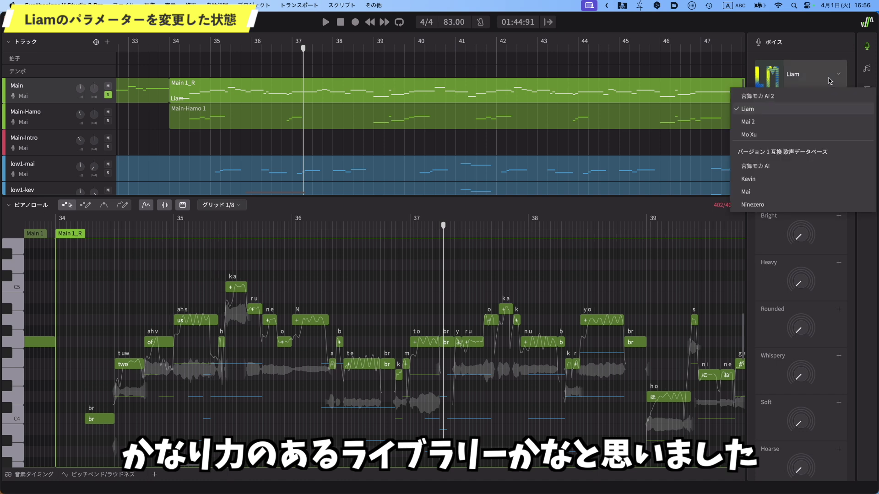
click(768, 137)
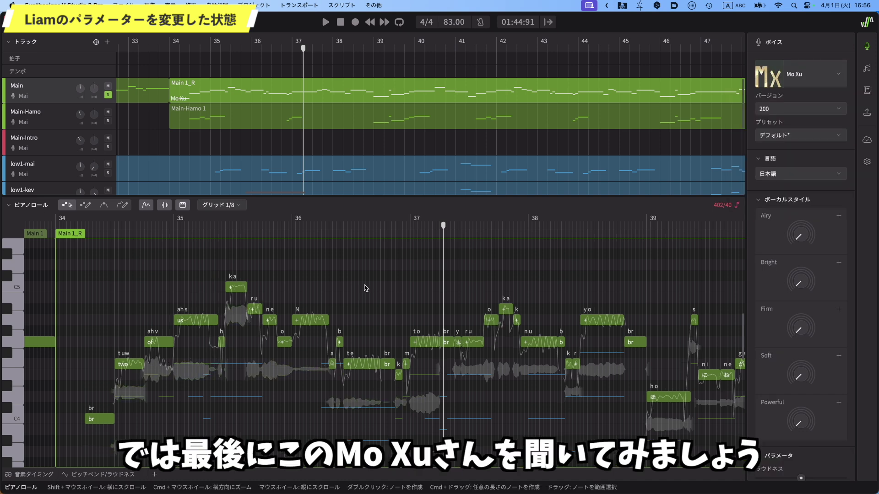
click(82, 226)
key(space)
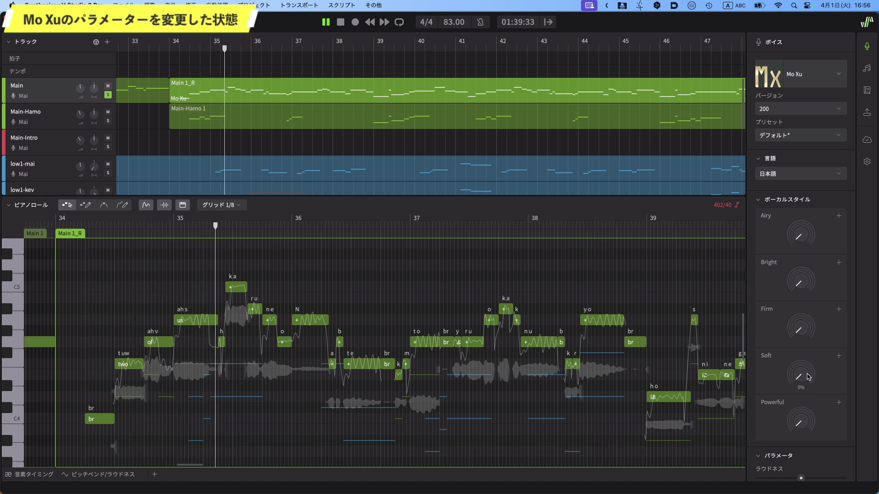
mouse_move(808, 377)
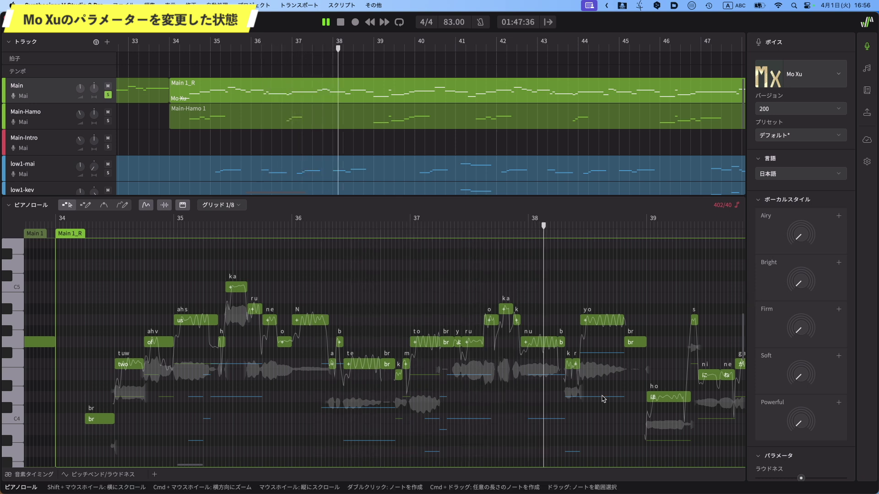
key(space)
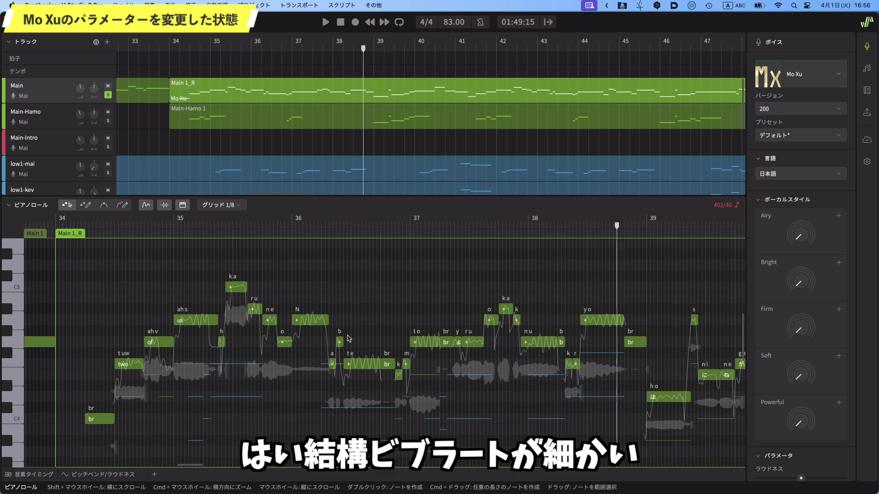
Lower the vibrato strength of the "te" and "N" notes around measure 36 and play the passage.
click(364, 364)
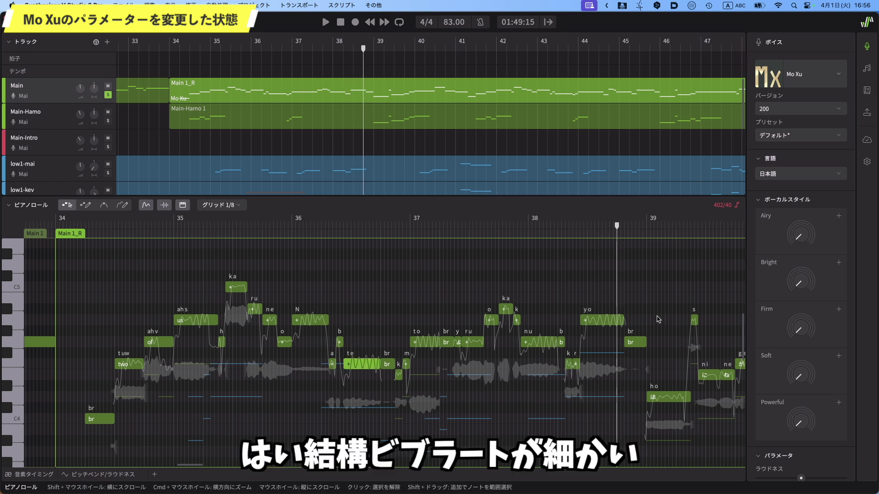
click(867, 69)
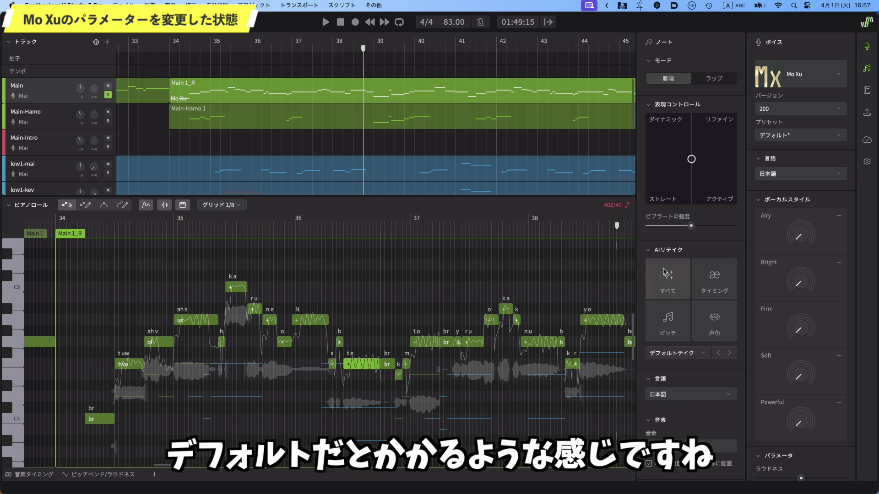
mouse_move(688, 230)
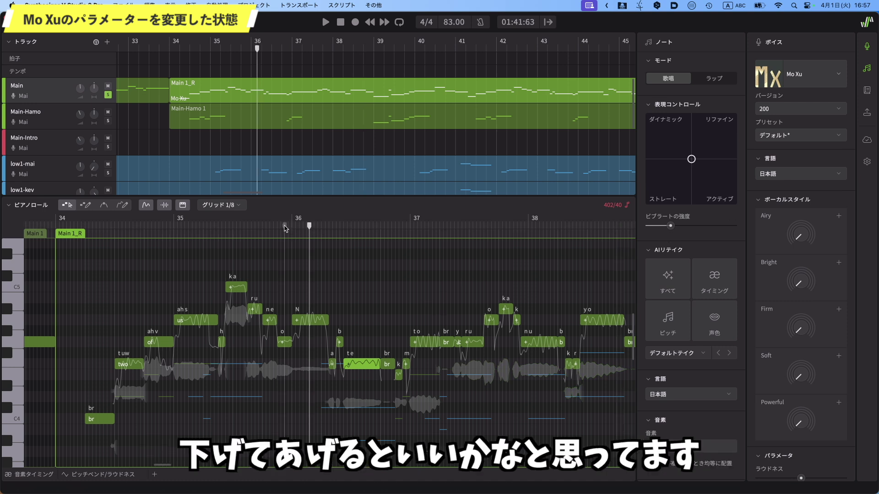
click(310, 320)
mouse_move(693, 227)
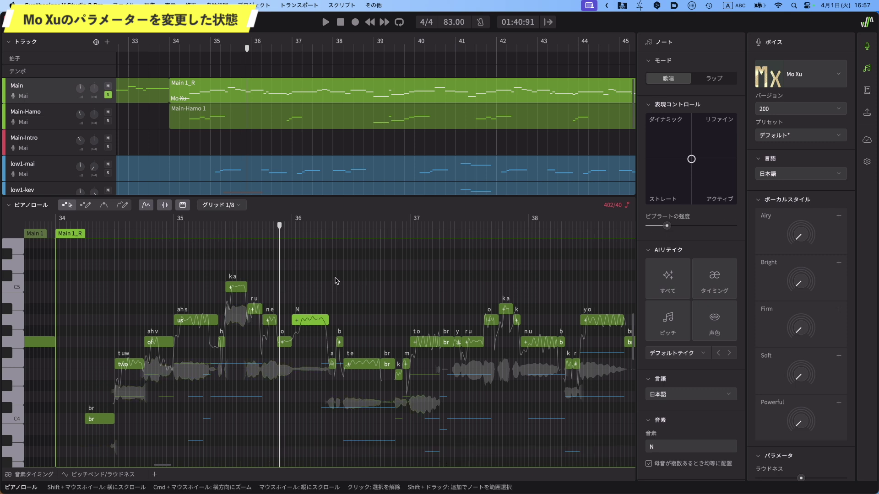
key(space)
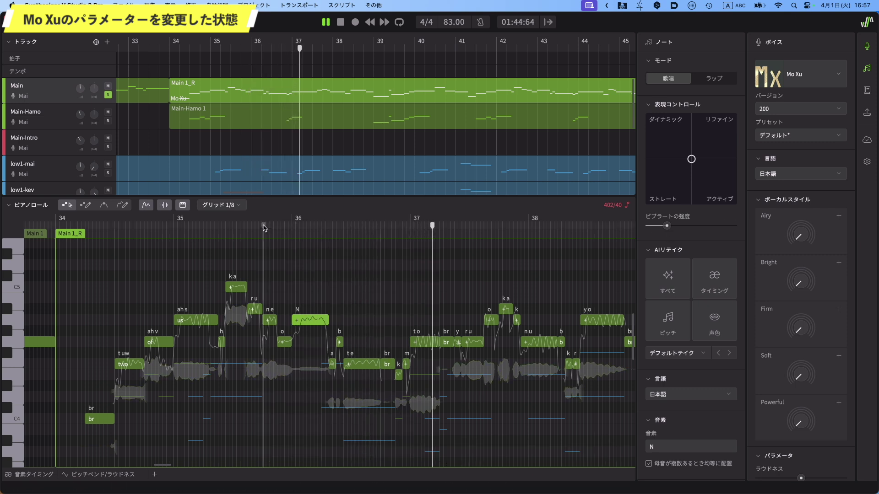
key(space)
Set the vibrato strength of the "to" note at measure 37 to 0.46 and play from shortly before measure 36.
click(424, 342)
click(269, 223)
key(space)
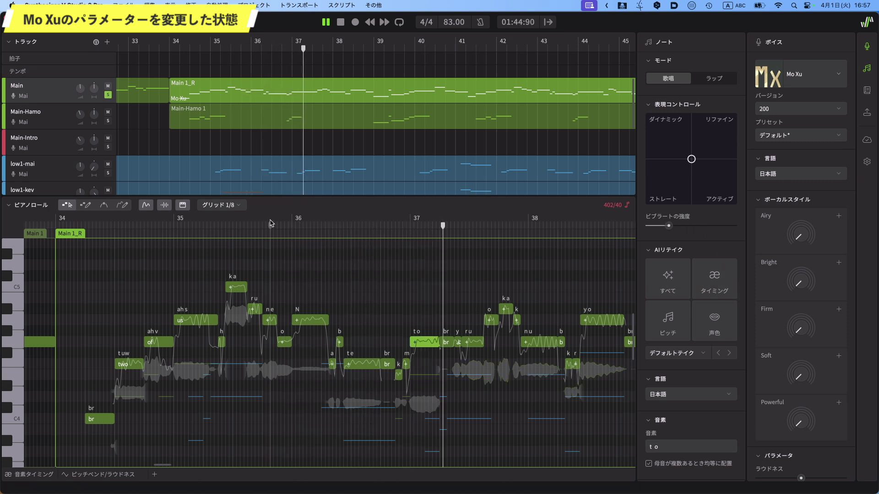
key(space)
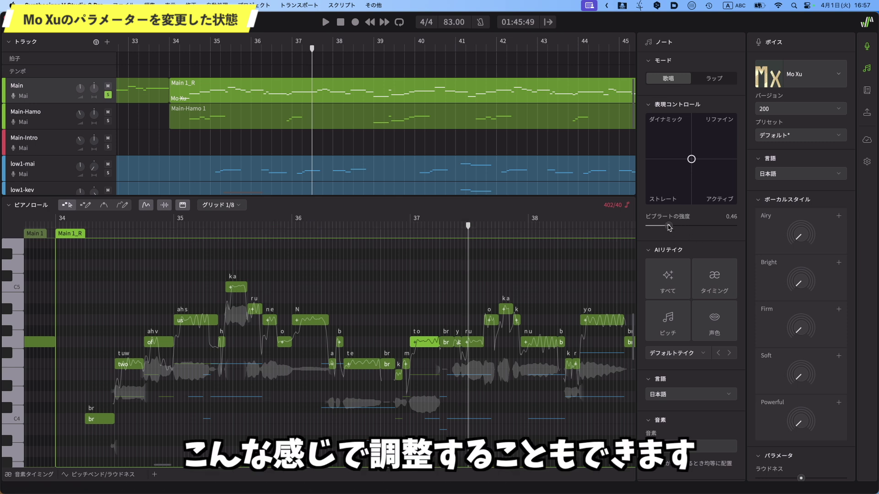
Try a lower and a higher vibrato strength on all notes from measure 34 through the "to" note, restore the default, and deselect them.
drag(430, 266, 46, 430)
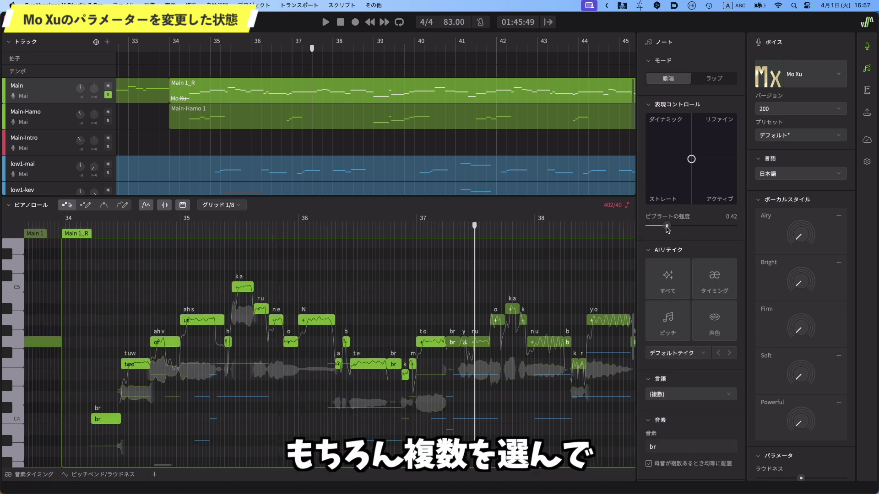
drag(667, 227, 722, 229)
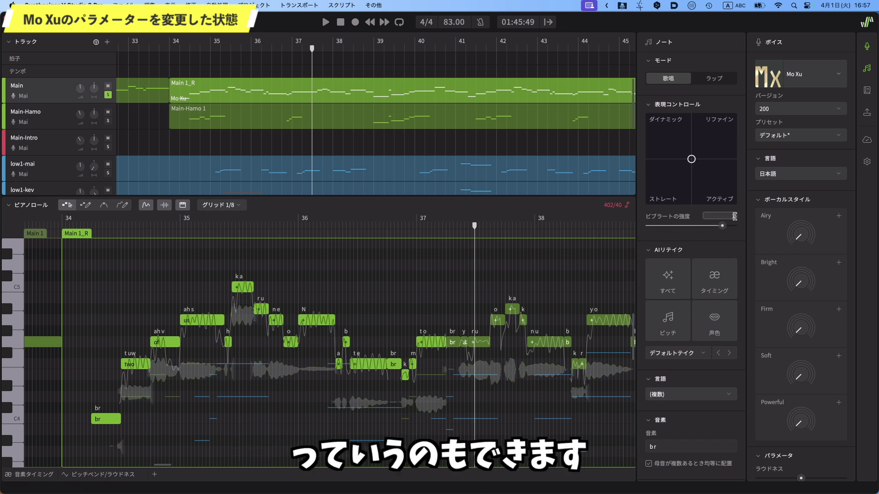
click(350, 276)
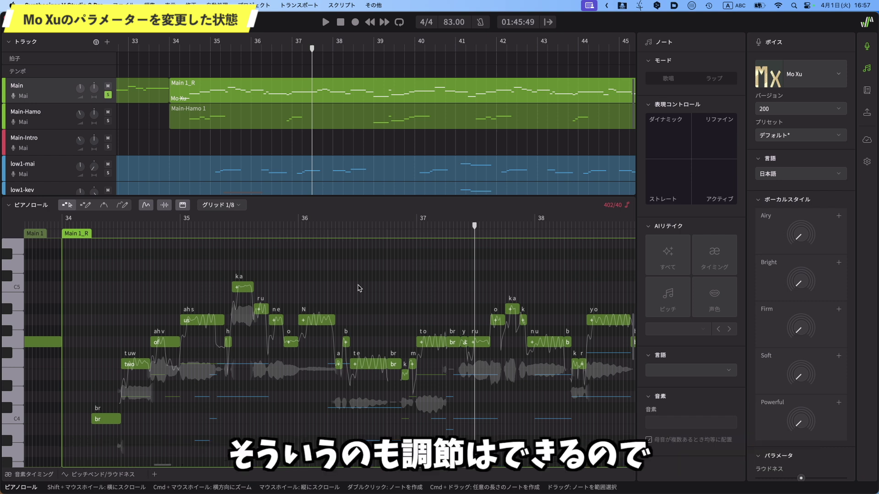
Select the "us" note at measure 35 and hide the note properties.
key(space)
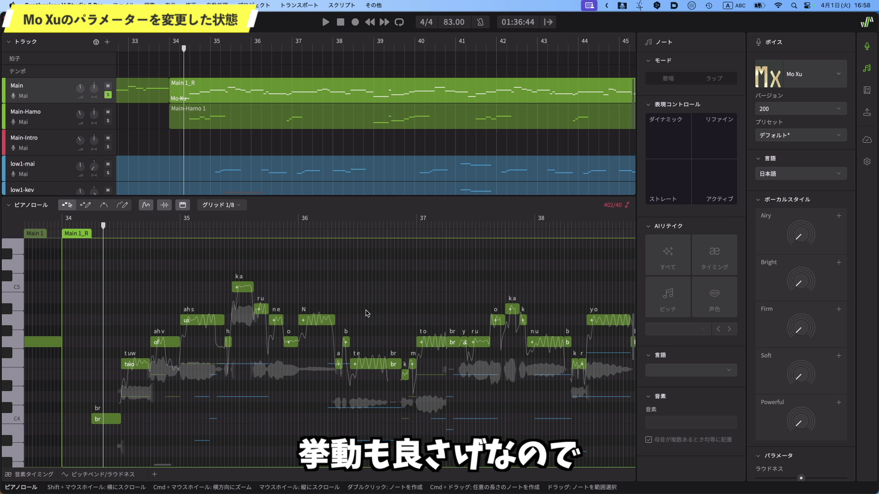
click(195, 322)
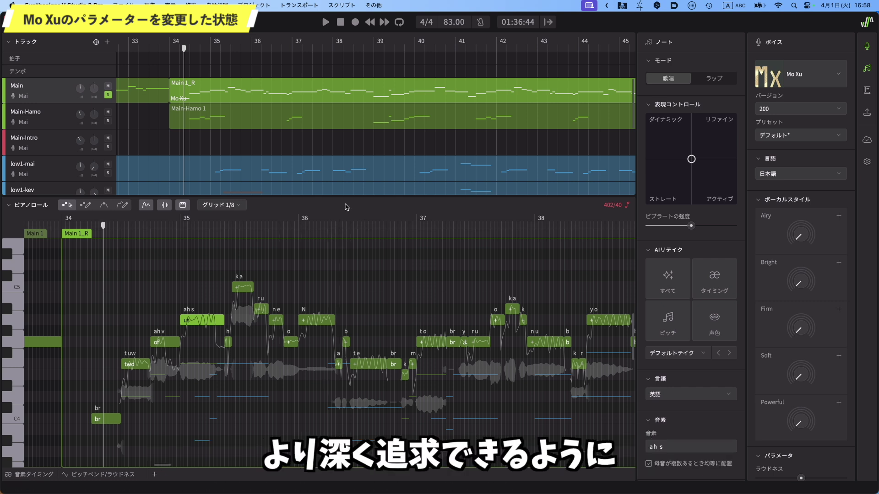
click(866, 68)
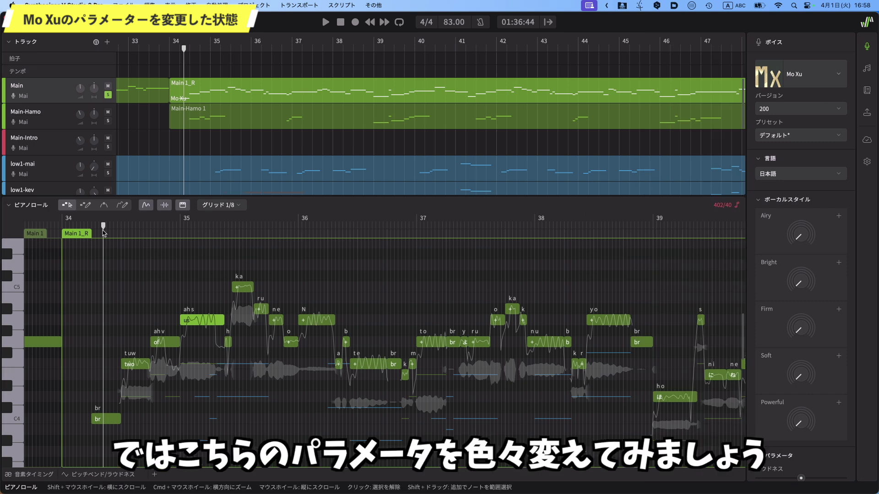
Play Main 1_R from early in measure 34 with Mo Xu's Airy and Bright vocal styles at their maximum in turn, resetting each to zero.
drag(104, 232, 94, 225)
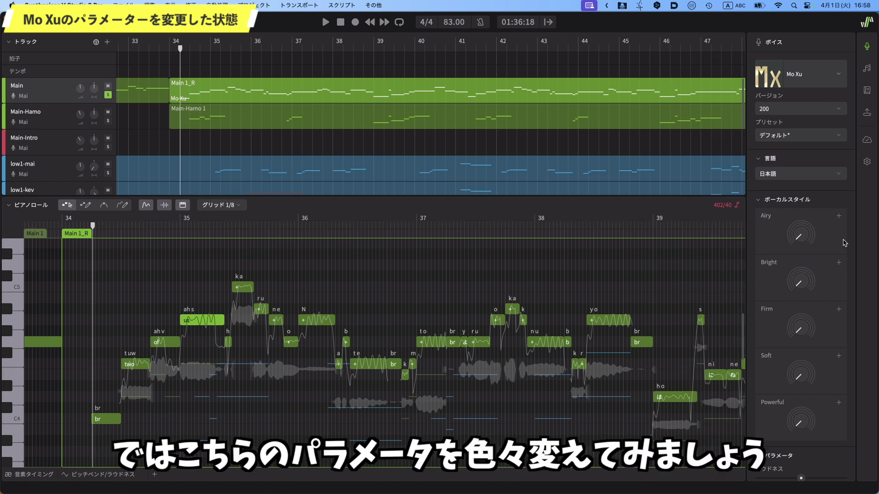
key(space)
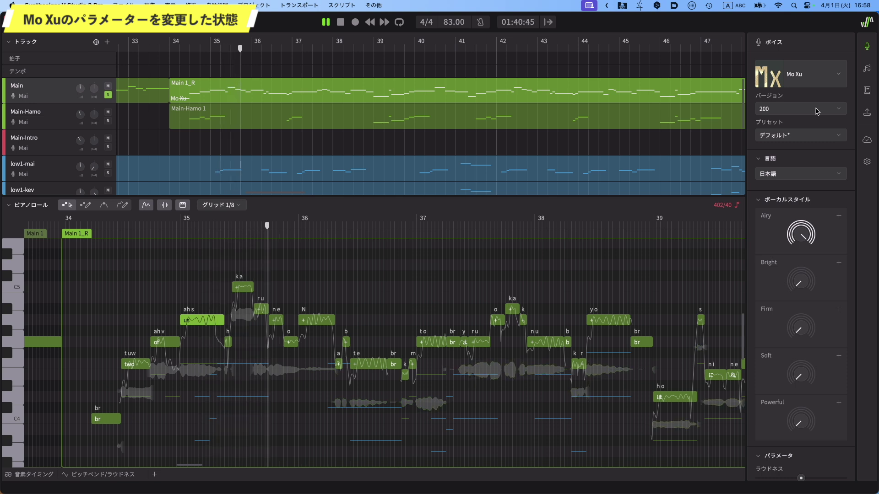
mouse_move(803, 232)
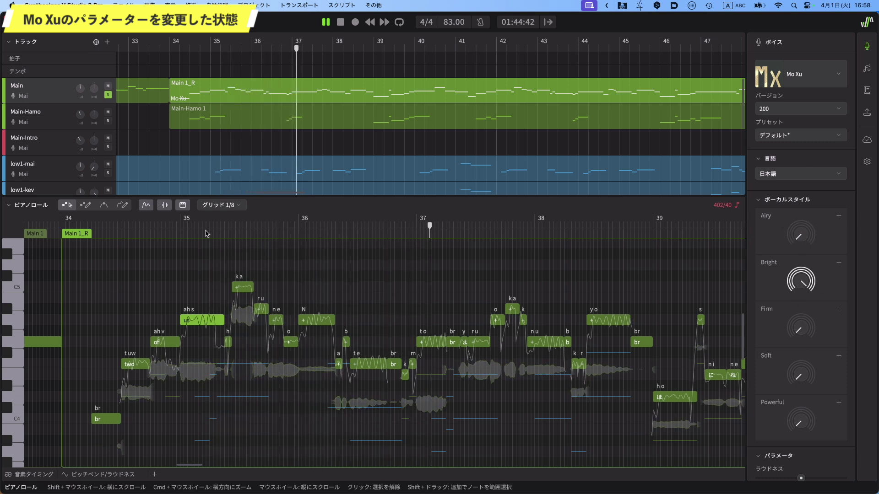
click(116, 228)
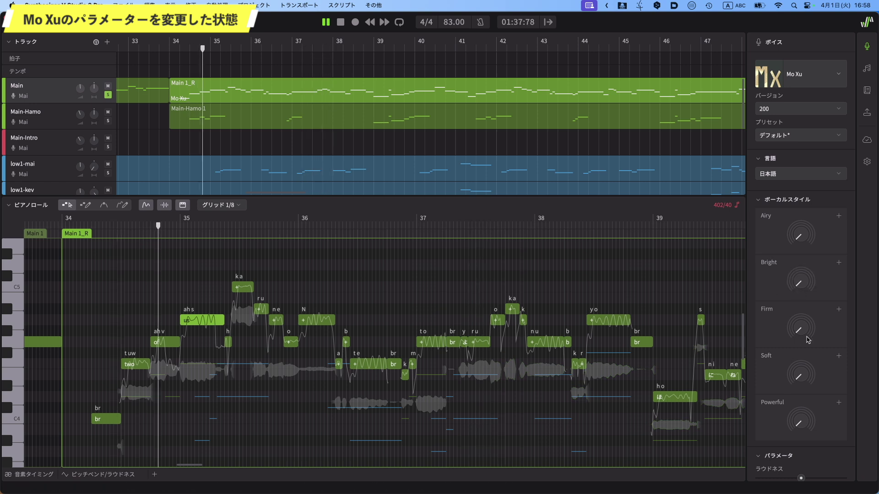
Audition Mo Xu's Firm vocal style at 150% and Soft at its maximum during playback, resetting each to zero.
mouse_move(801, 333)
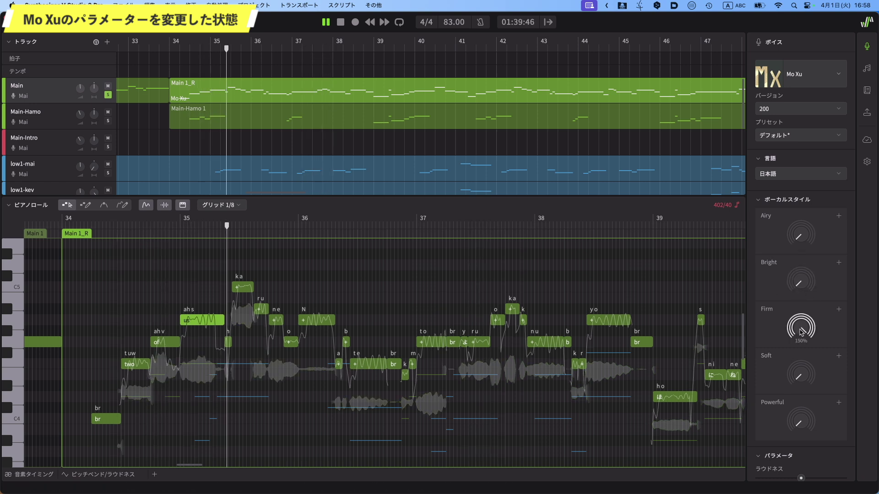
mouse_move(802, 406)
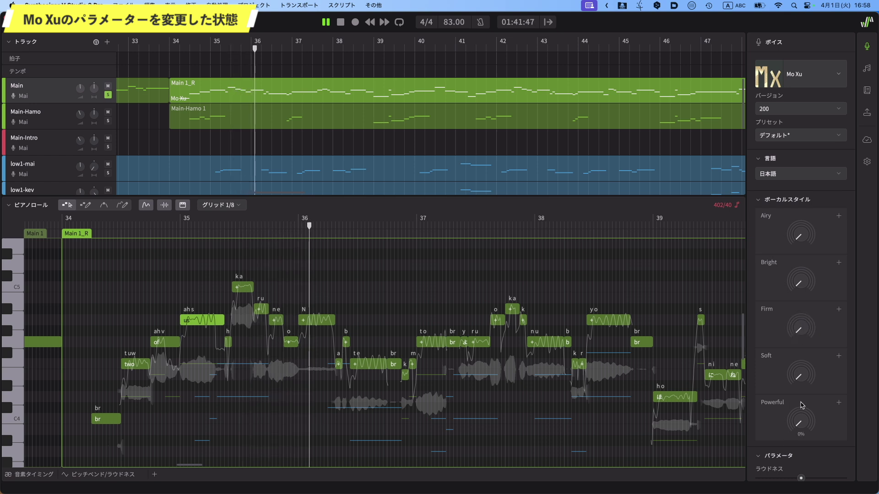
drag(801, 374, 801, 353)
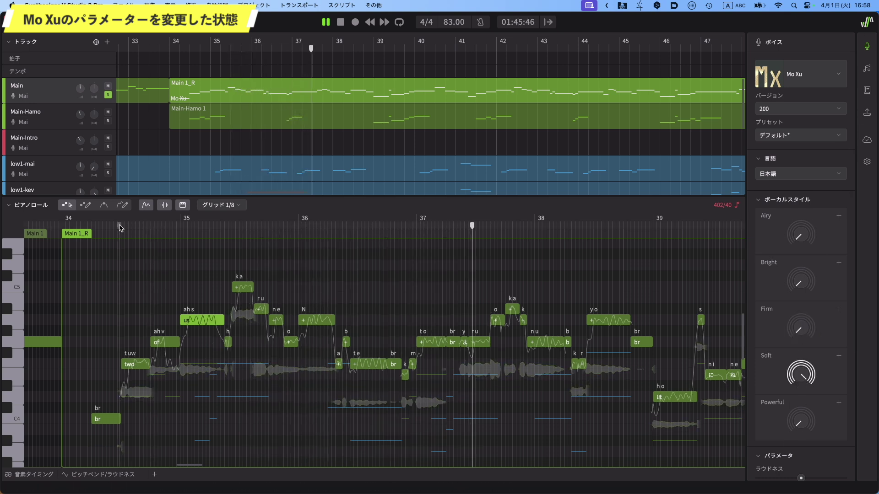
double_click(801, 374)
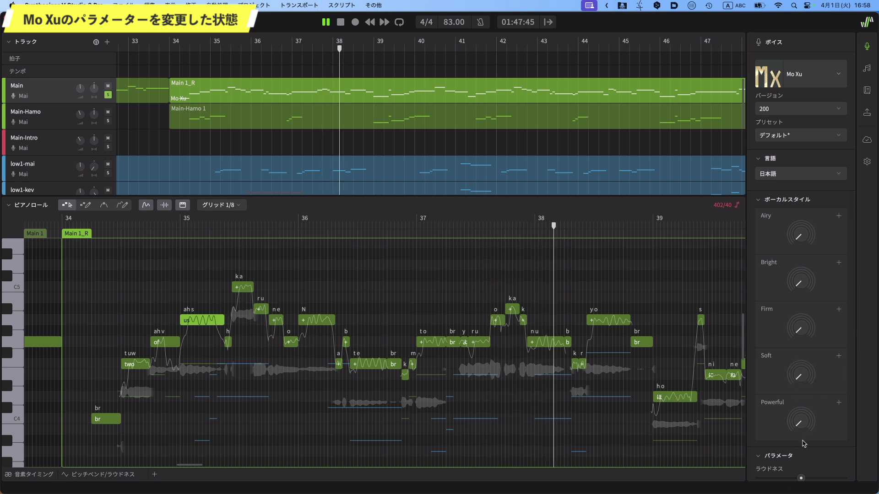
Play Main 1_R from early in measure 34 with Mo Xu's Powerful vocal style at its maximum, and reset Powerful to zero.
drag(801, 421, 801, 401)
click(111, 220)
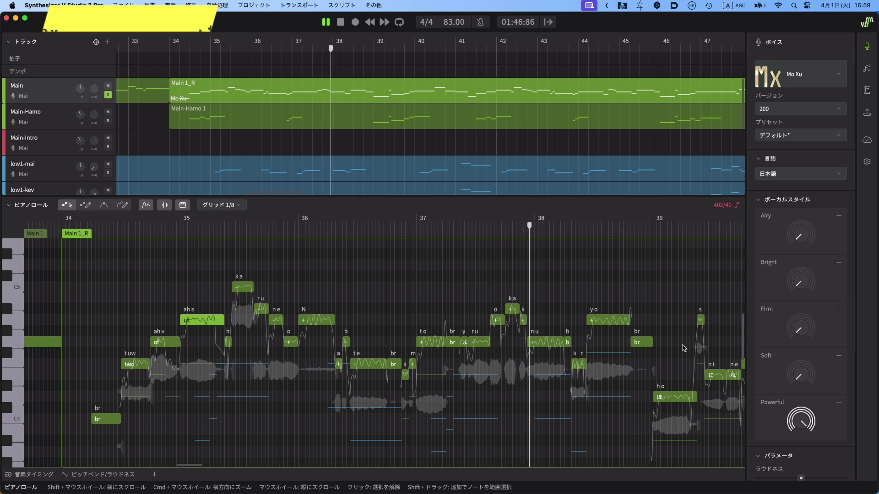
key(space)
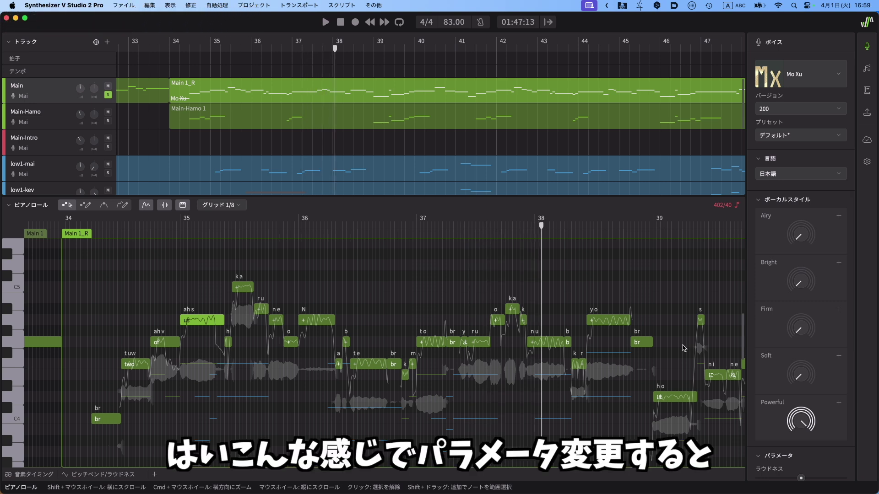
double_click(802, 423)
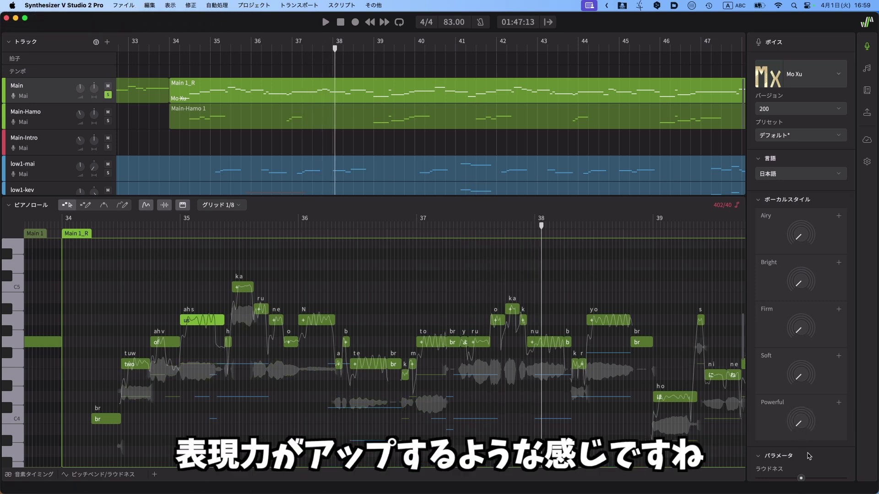